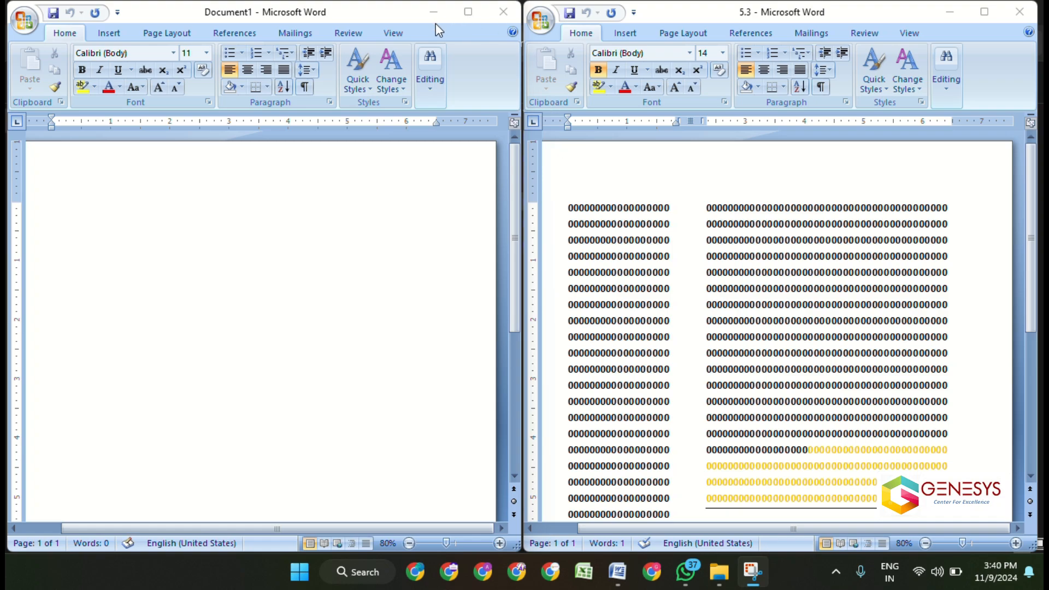
Apply the Left preset column layout to the blank document, following the reference document 5.3
{"action": "scroll", "coordinate": [688, 241], "scroll_direction": "down", "scroll_amount": 5}
{"action": "scroll", "coordinate": [689, 239], "scroll_direction": "up", "scroll_amount": 5}
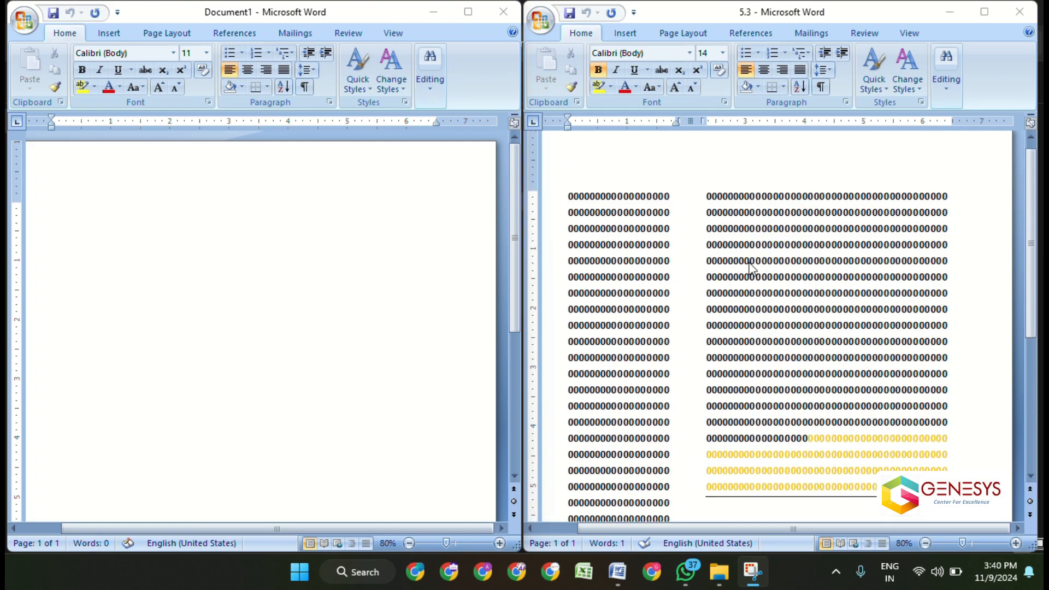
{"action": "scroll", "coordinate": [441, 30], "scroll_direction": "down", "scroll_amount": 2}
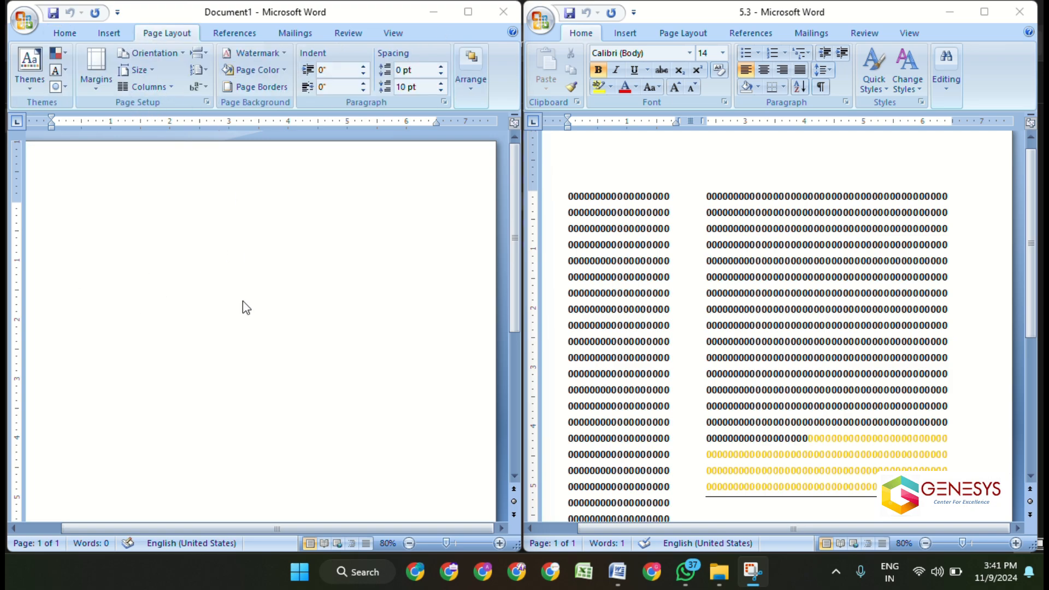
{"action": "left_click", "coordinate": [141, 87]}
{"action": "left_click", "coordinate": [145, 88]}
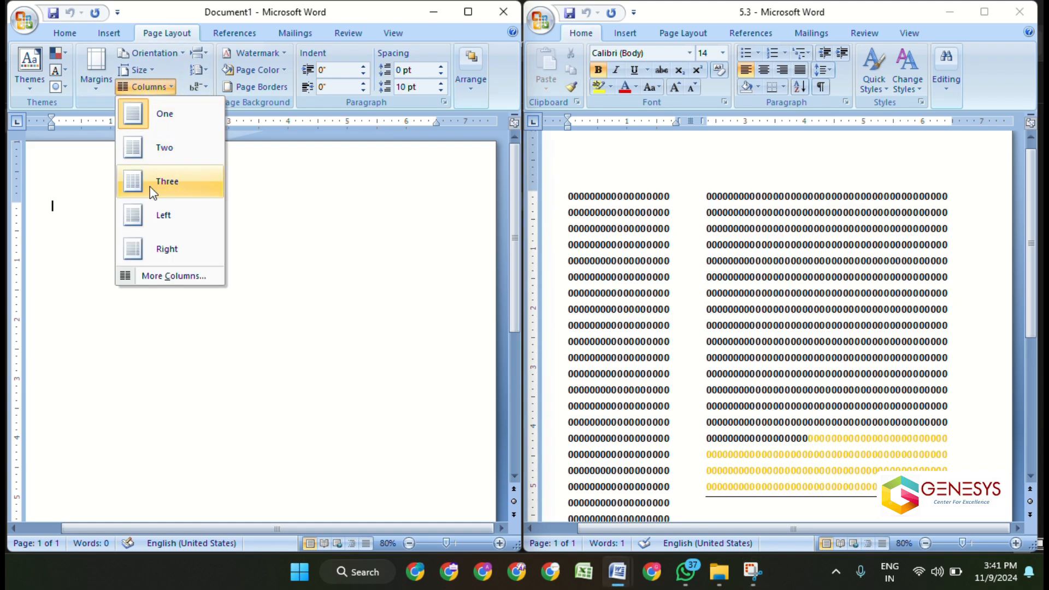
{"action": "left_click", "coordinate": [163, 218]}
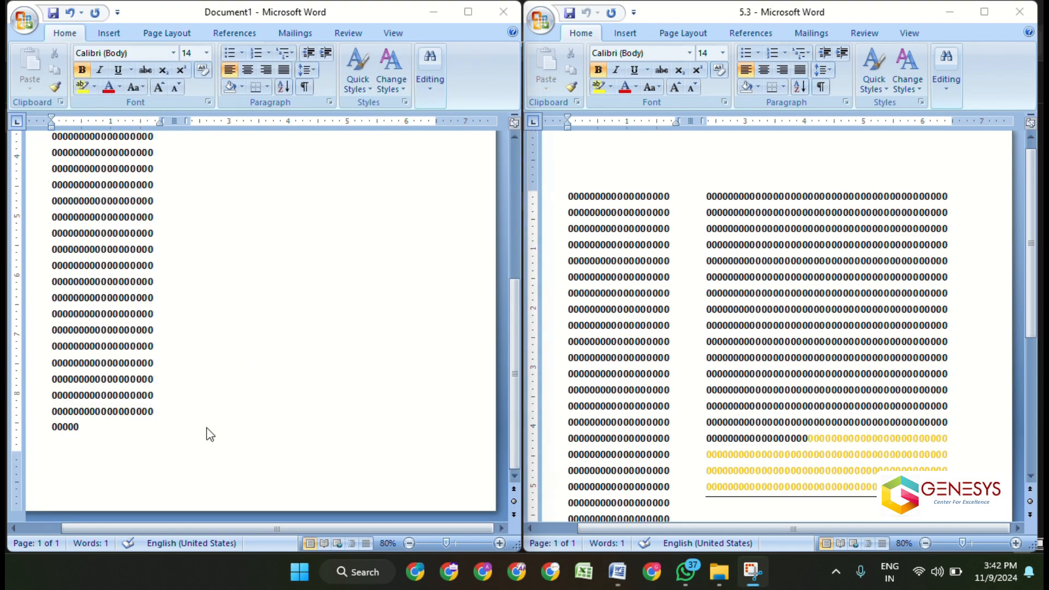
Fill the rest of the narrow column with zeros and continue with rows of zeros in the wide column
{"action": "left_click", "coordinate": [206, 428]}
{"action": "type", "text": "00000000000000000000000000000000000000000000000000000000000000"}
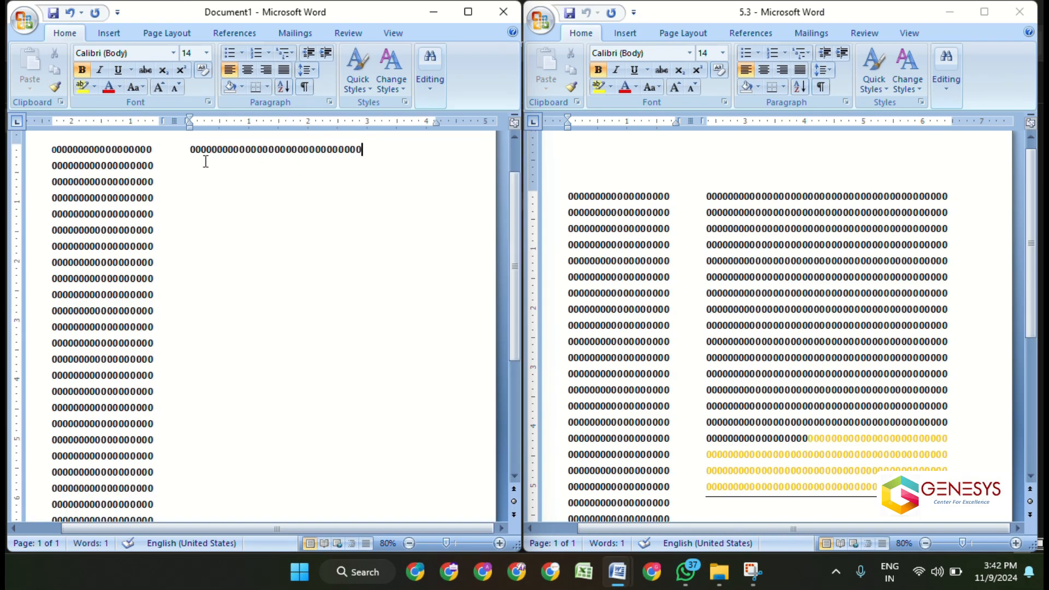
{"action": "key", "text": "BackSpace"}
{"action": "key", "text": "BackSpace"}
{"action": "key", "text": "BackSpace"}
{"action": "key", "text": "BackSpace"}
{"action": "key", "text": "BackSpace"}
{"action": "key", "text": "BackSpace"}
{"action": "type", "text": "0000000000000000000000000000000000000000000000000000000000000000000000000000000000000000000"}
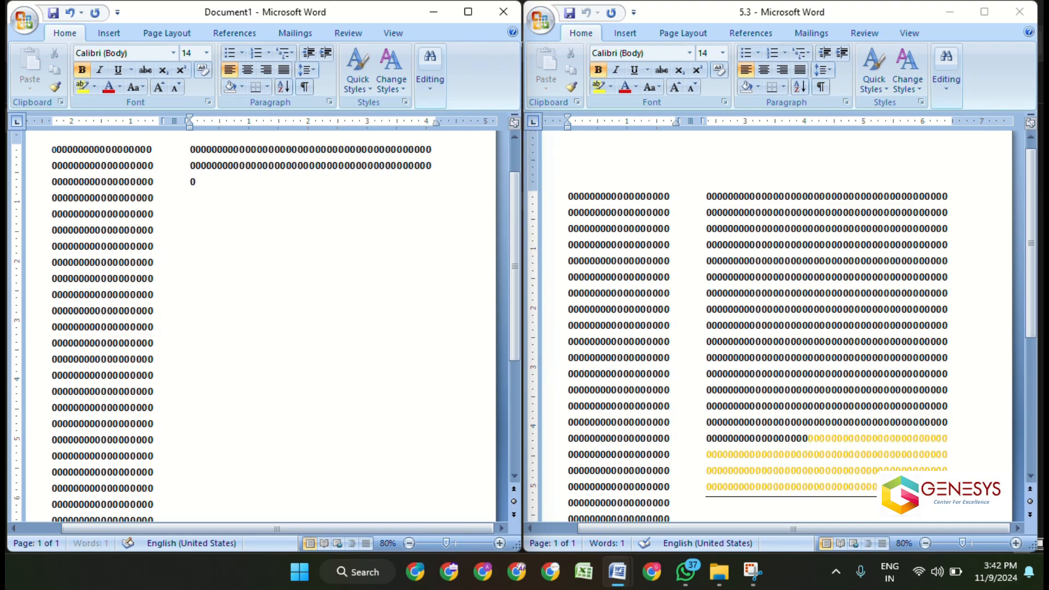
{"action": "type", "text": "0000000000000000000000000000000000000000000000000000000000"}
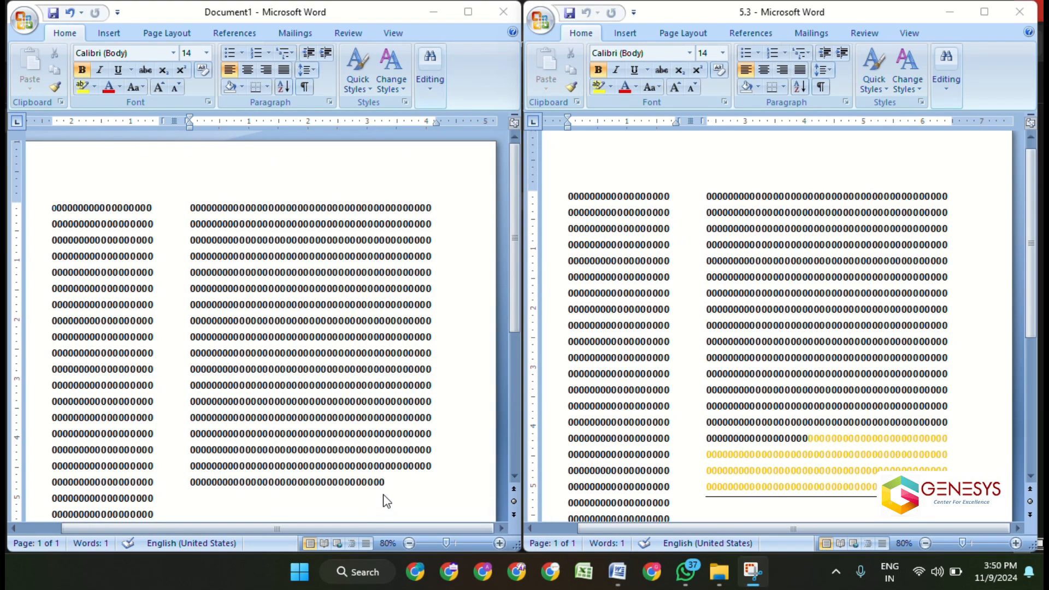
Colour the zeros at the end of the wide column yellow, from partway through the fourth-last row
{"action": "left_click", "coordinate": [391, 485]}
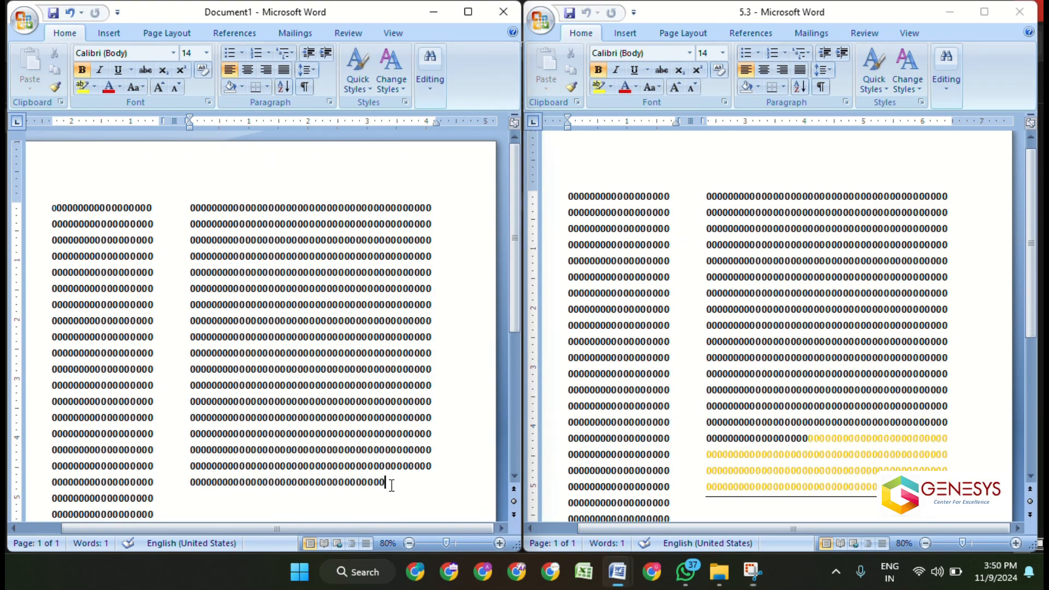
{"action": "left_click_drag", "start_coordinate": [386, 482], "coordinate": [277, 439]}
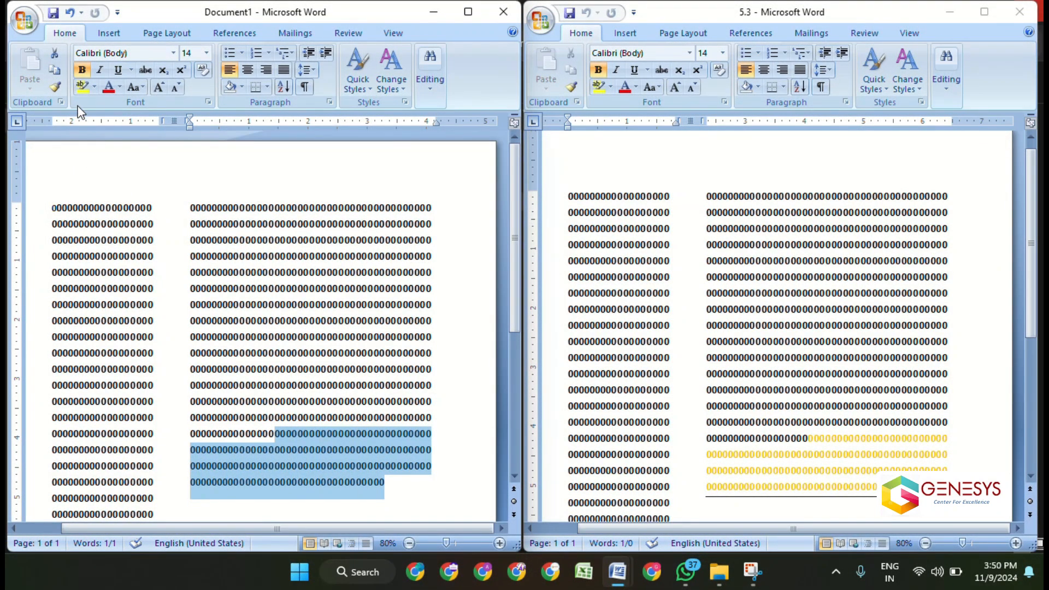
{"action": "left_click", "coordinate": [116, 87]}
{"action": "left_click", "coordinate": [140, 220]}
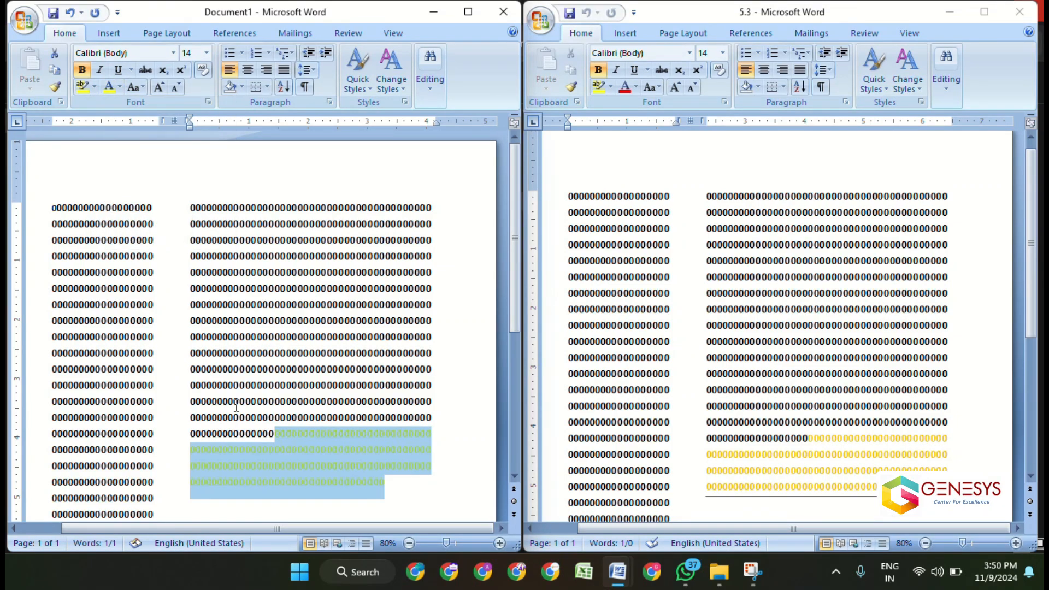
{"action": "left_click", "coordinate": [421, 497]}
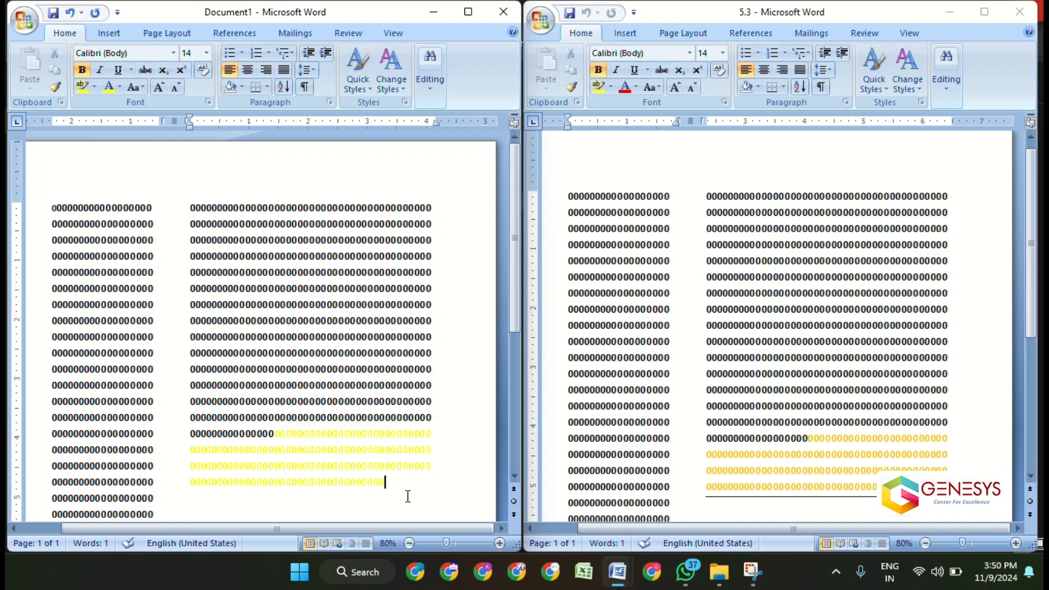
Add a single full-width row of underscores below the yellow zeros in the wide column
{"action": "key", "text": "Return"}
{"action": "type", "text": "_________________________________________"}
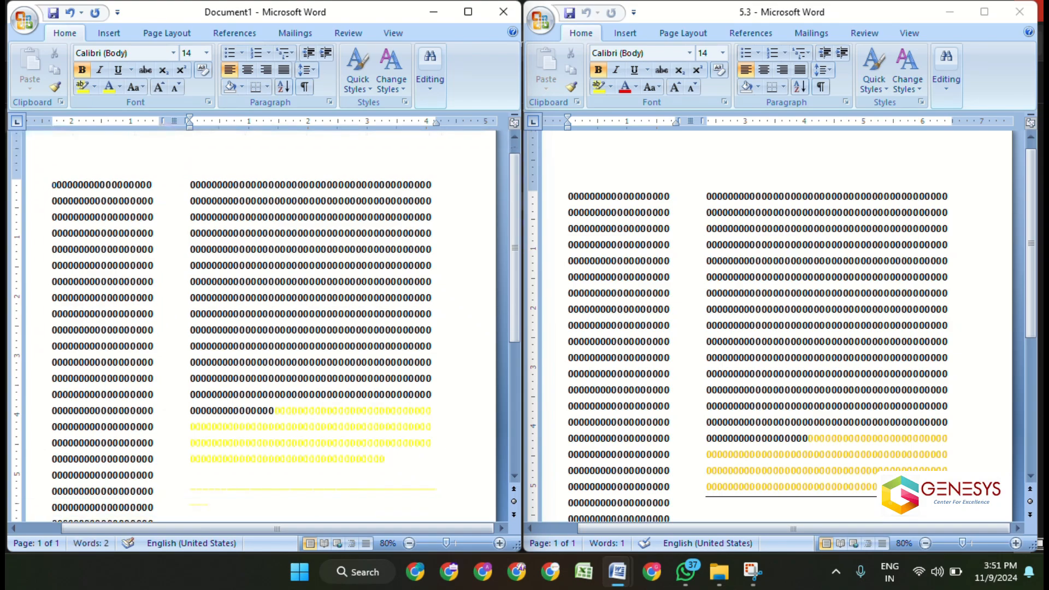
{"action": "key", "text": "BackSpace"}
{"action": "key", "text": "BackSpace"}
{"action": "key", "text": "BackSpace"}
{"action": "key", "text": "BackSpace"}
Set the font colour of the underscore line below the yellow zeros to Automatic
{"action": "scroll", "coordinate": [398, 487], "scroll_direction": "down", "scroll_amount": 5}
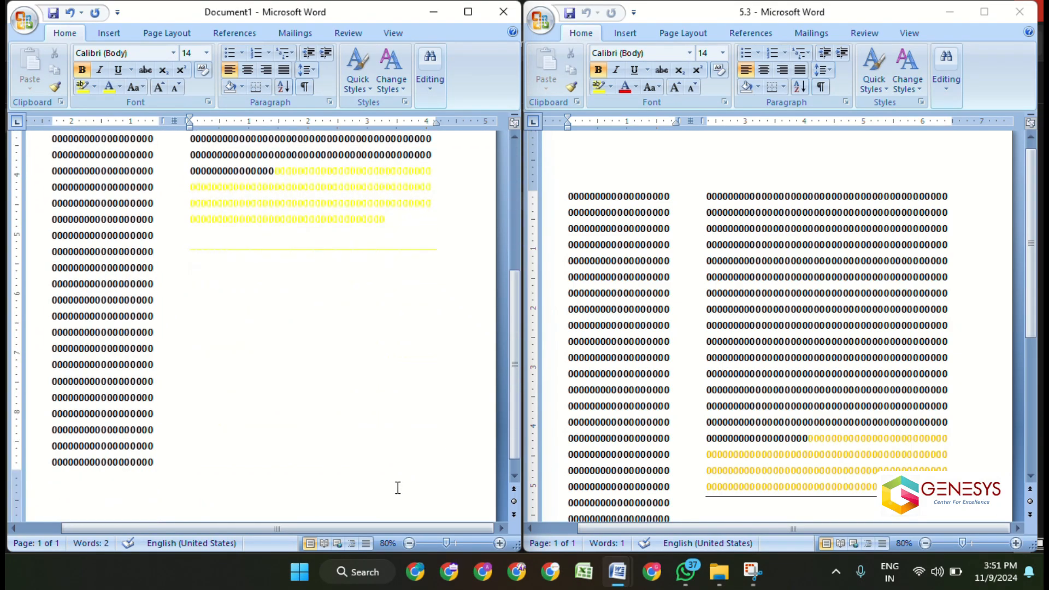
{"action": "left_click_drag", "start_coordinate": [437, 257], "coordinate": [190, 253]}
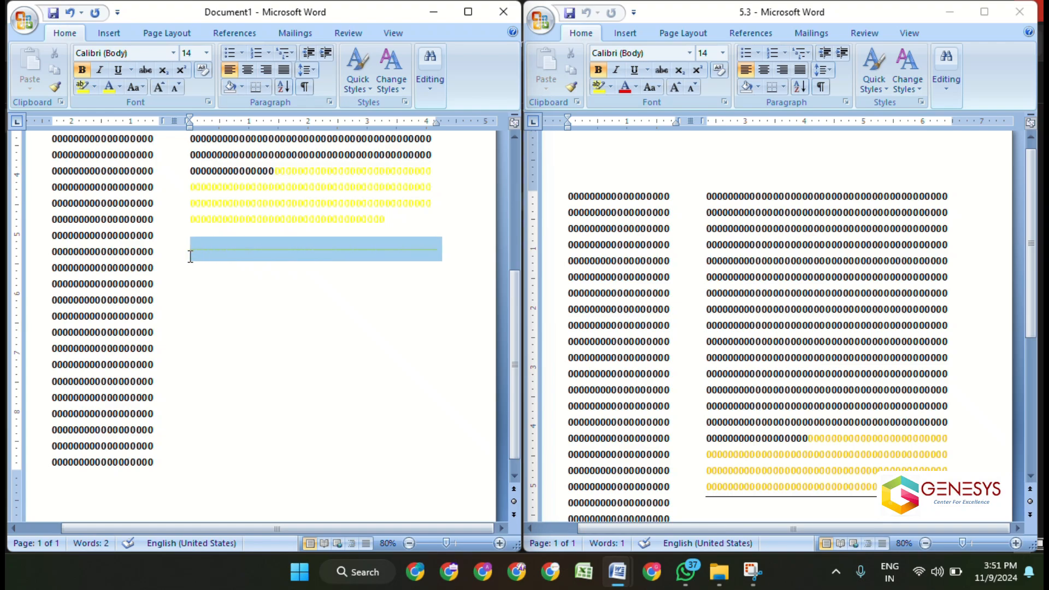
{"action": "left_click", "coordinate": [120, 89]}
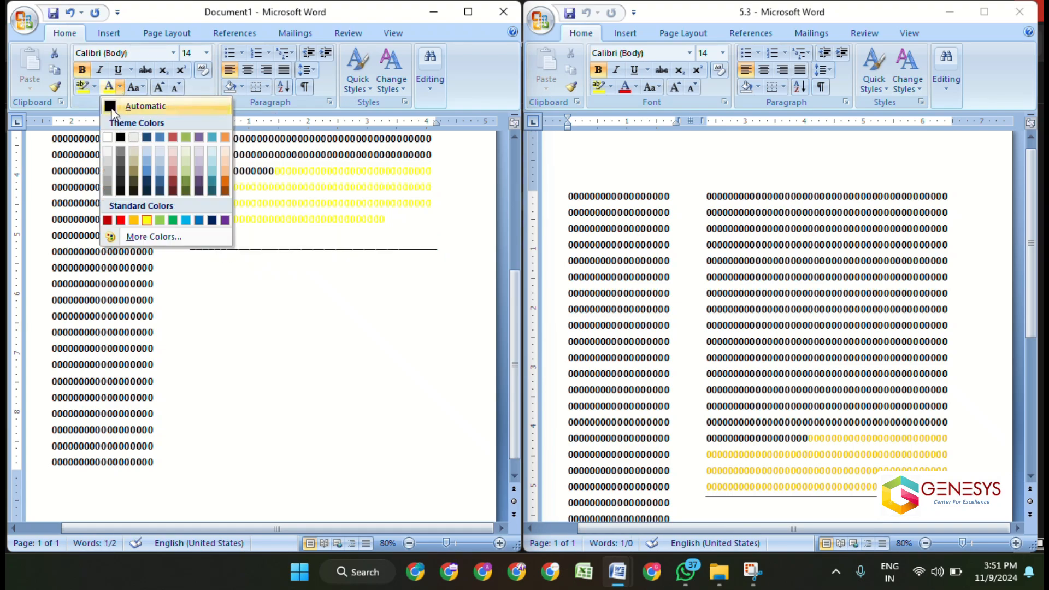
{"action": "left_click", "coordinate": [112, 107]}
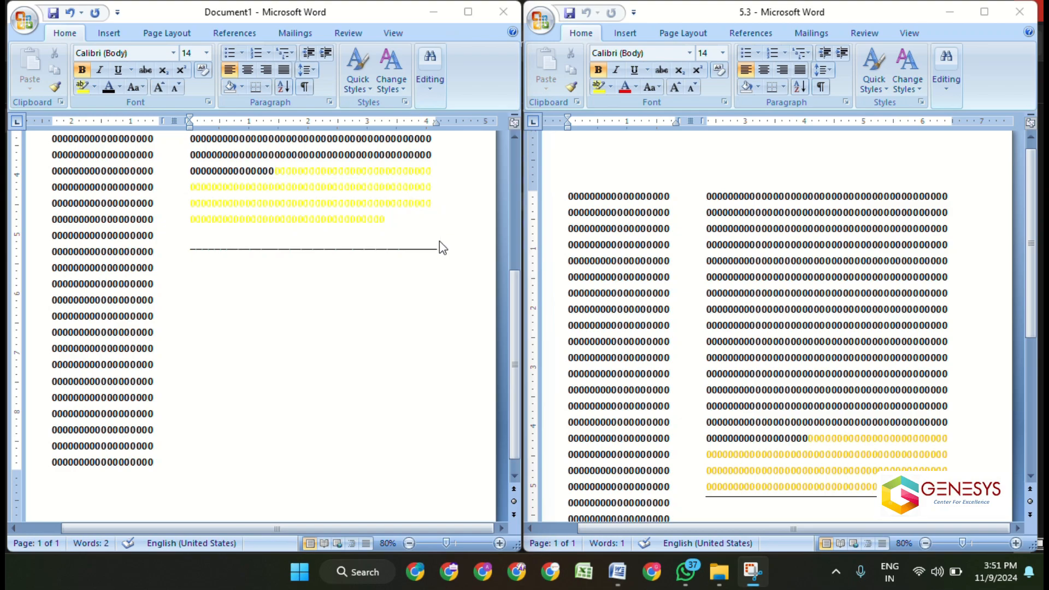
Set the zeros paragraph and the underscore line to 1.0 line spacing and remove the space after them
{"action": "left_click_drag", "start_coordinate": [439, 241], "coordinate": [192, 236]}
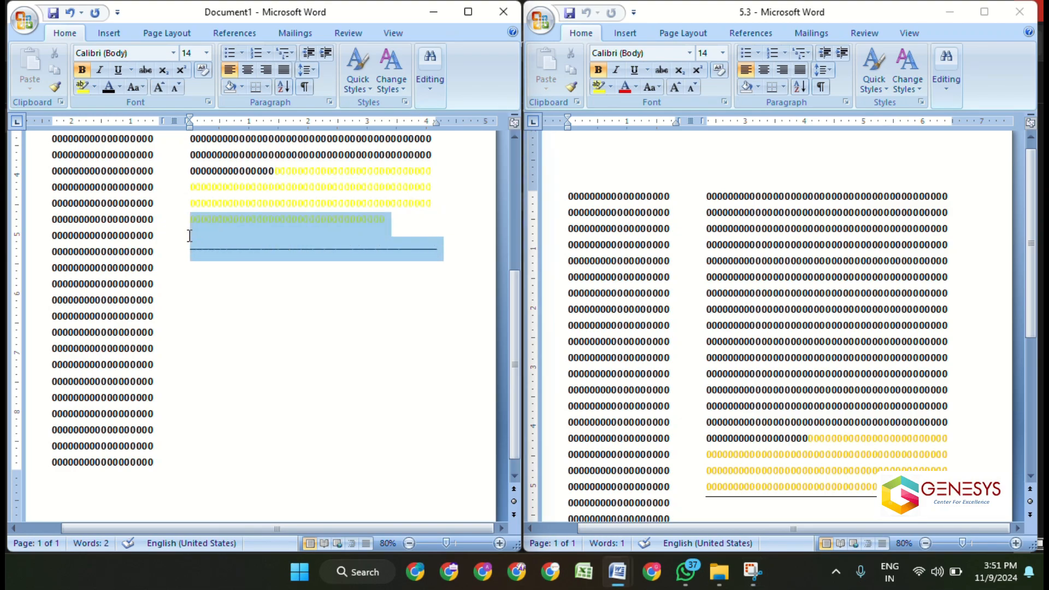
{"action": "left_click", "coordinate": [313, 70]}
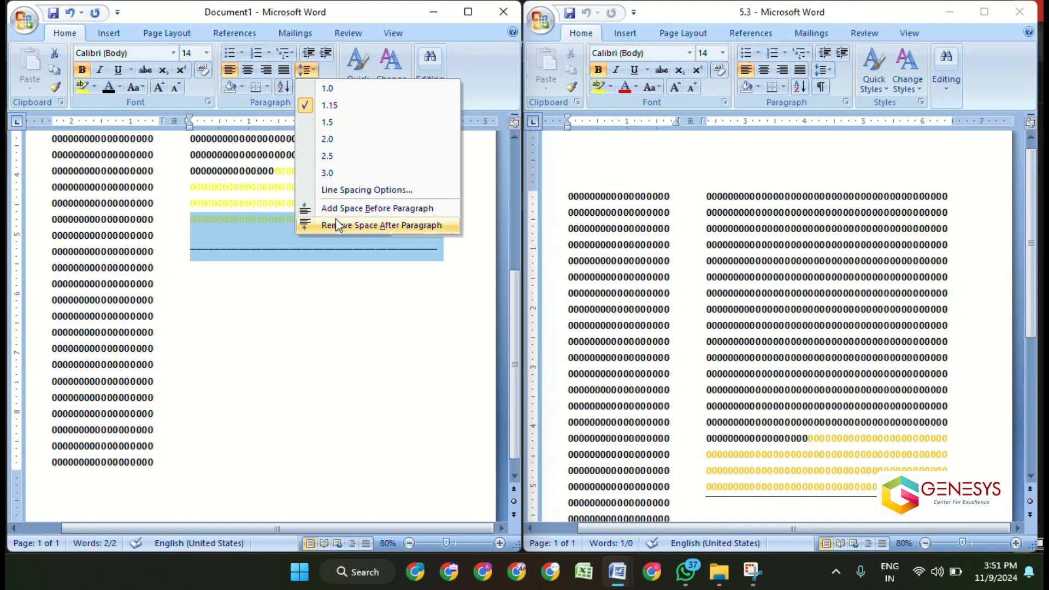
{"action": "left_click", "coordinate": [301, 88]}
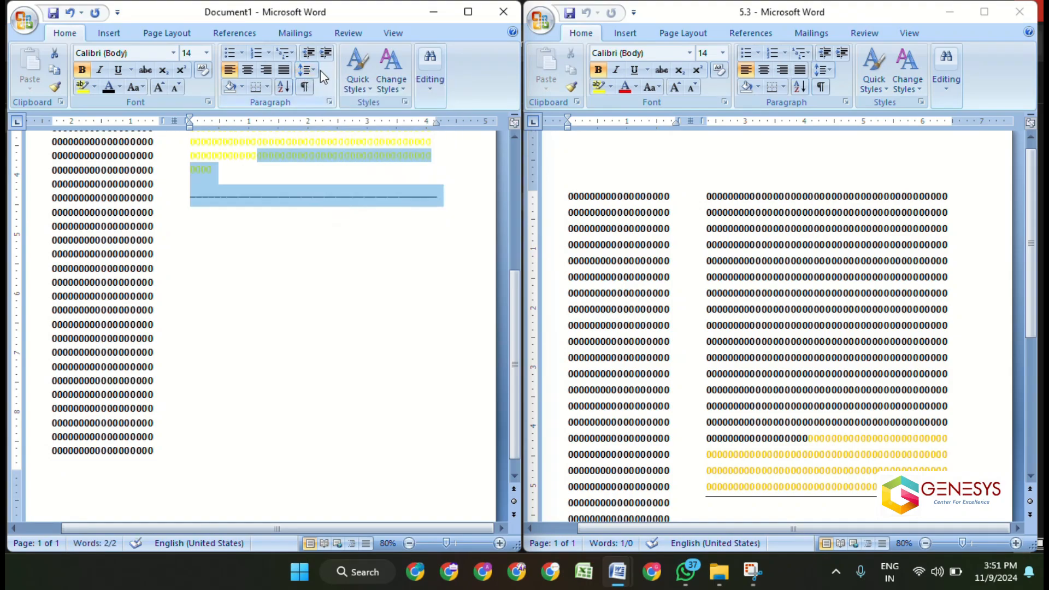
{"action": "left_click", "coordinate": [314, 70]}
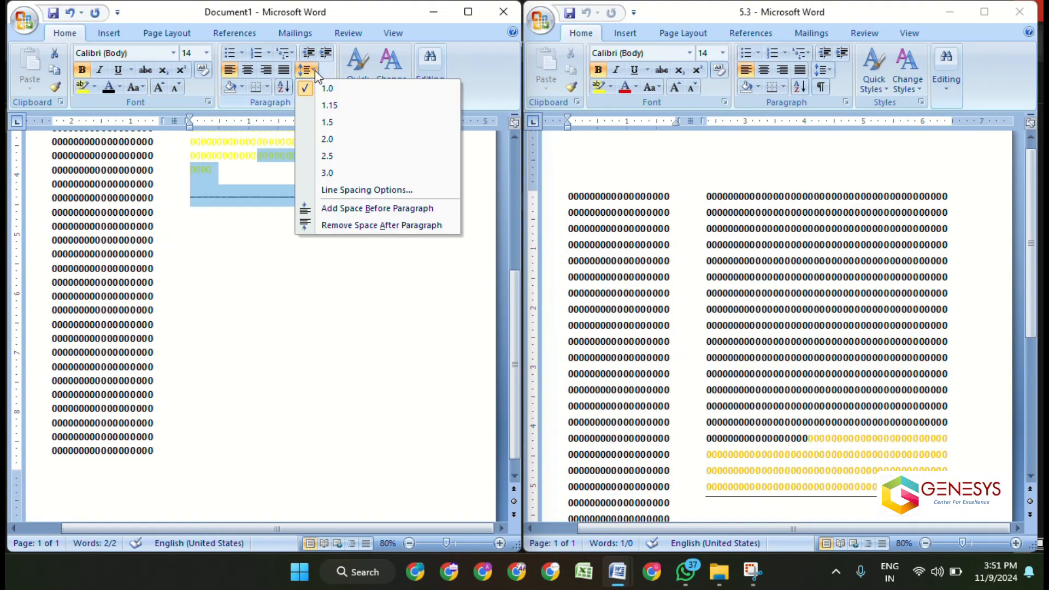
{"action": "left_click", "coordinate": [345, 225]}
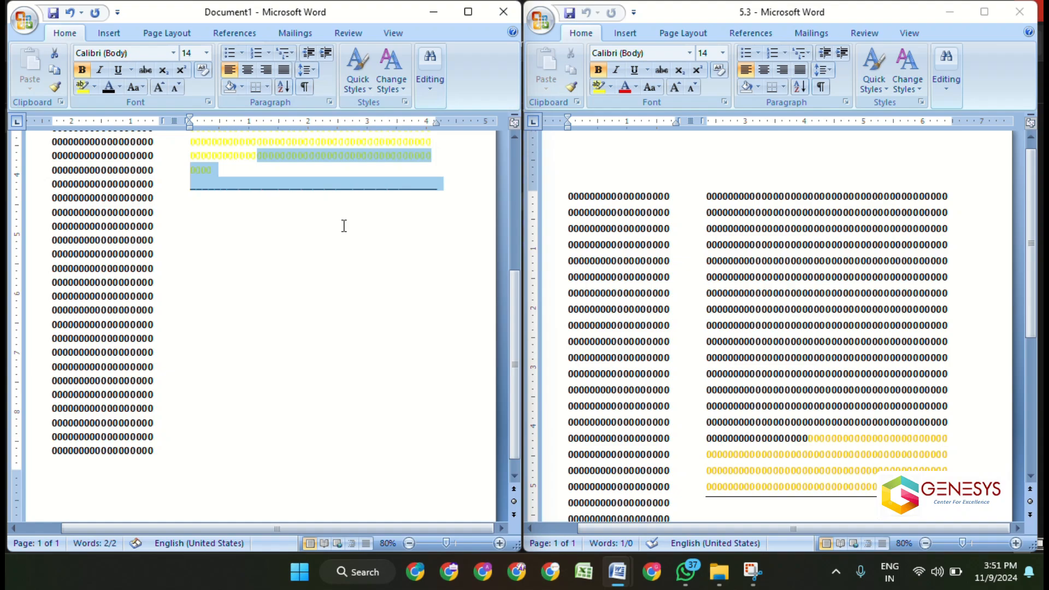
{"action": "left_click", "coordinate": [290, 206]}
Extend the last yellow row with more zeros and colour the final zeros of the last black row yellow
{"action": "scroll", "coordinate": [220, 170], "scroll_direction": "up", "scroll_amount": 5}
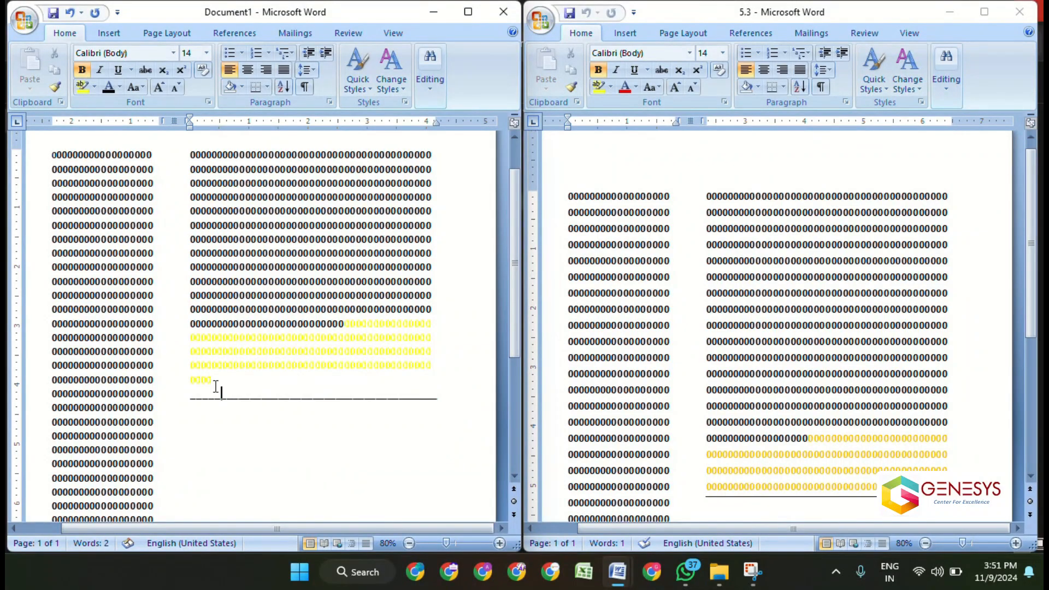
{"action": "type", "text": "000000000000000000000000000"}
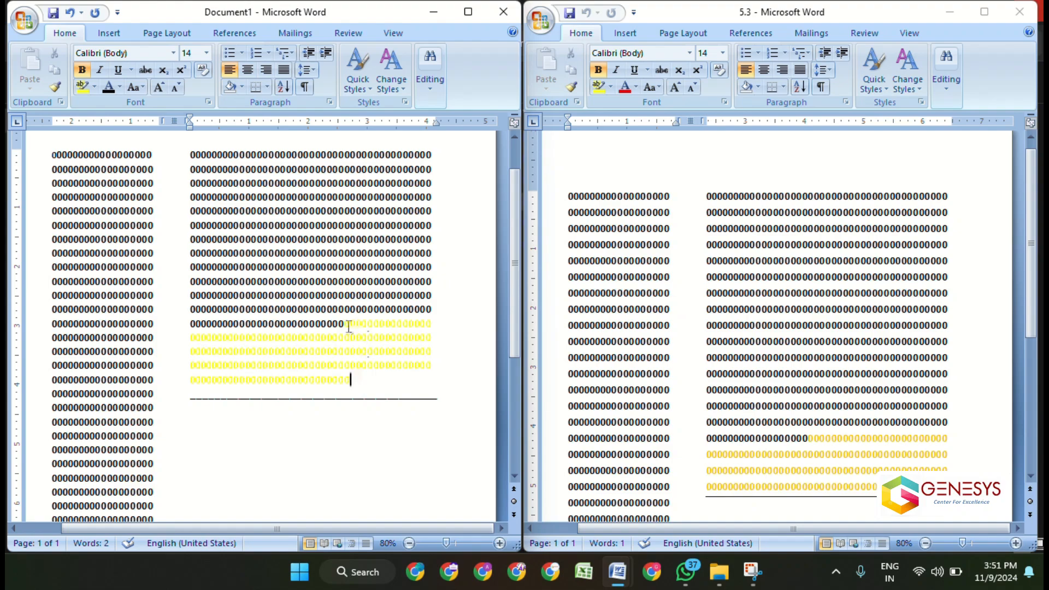
{"action": "left_click_drag", "start_coordinate": [349, 324], "coordinate": [268, 322]}
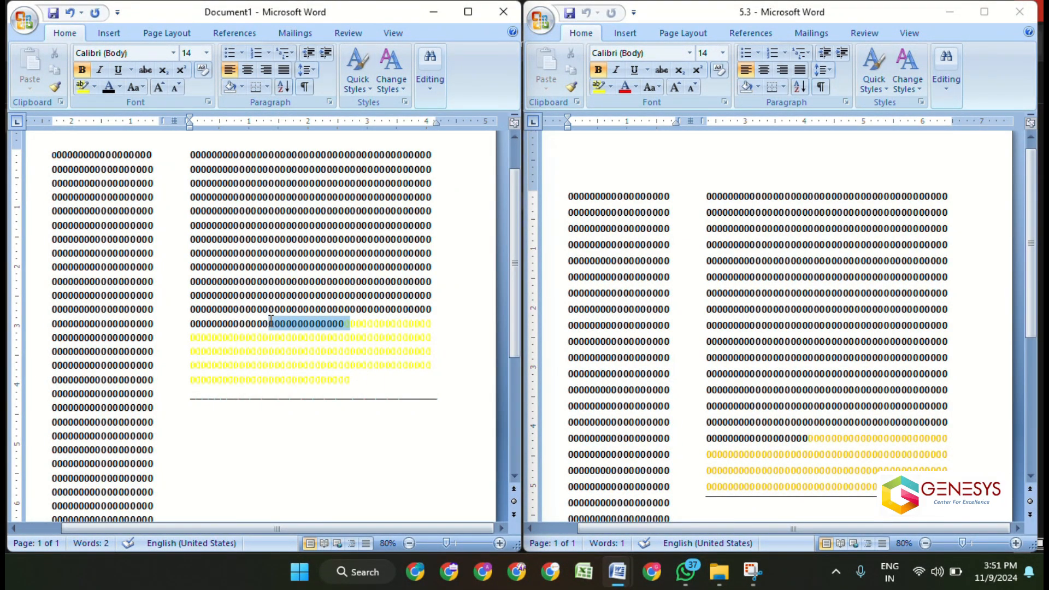
{"action": "left_click", "coordinate": [120, 87]}
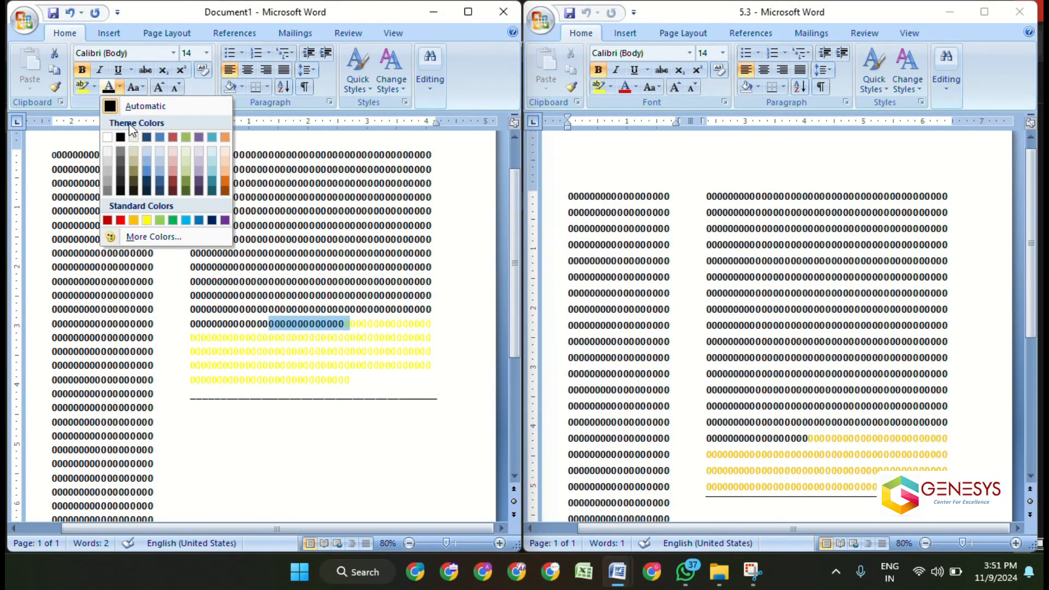
{"action": "left_click", "coordinate": [146, 219]}
{"action": "scroll", "coordinate": [336, 372], "scroll_direction": "up", "scroll_amount": 2}
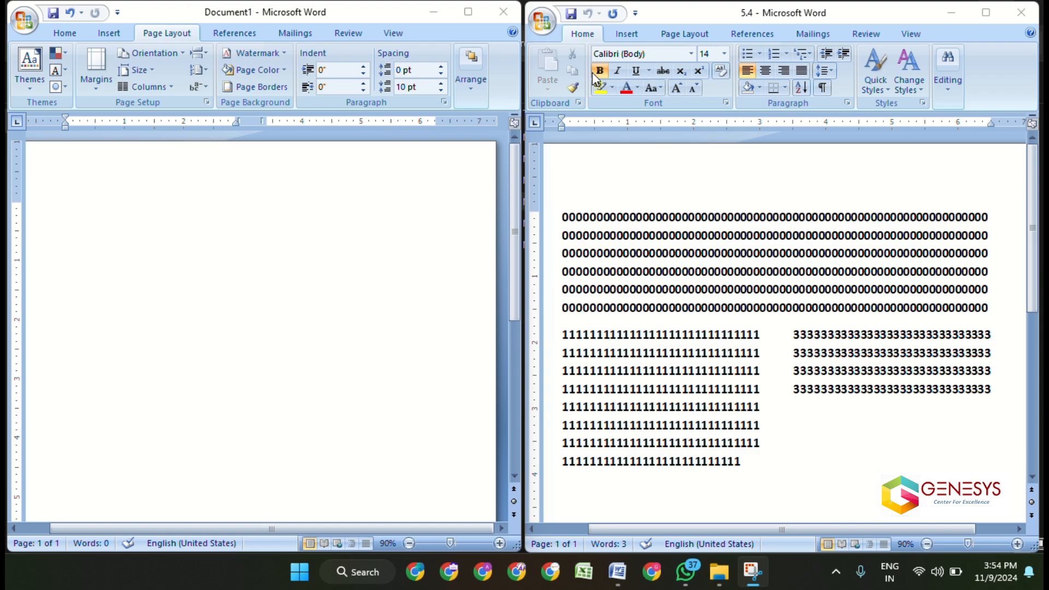
Set the new blank document's column layout to One, following the reference document 5.4
{"action": "left_click", "coordinate": [64, 31]}
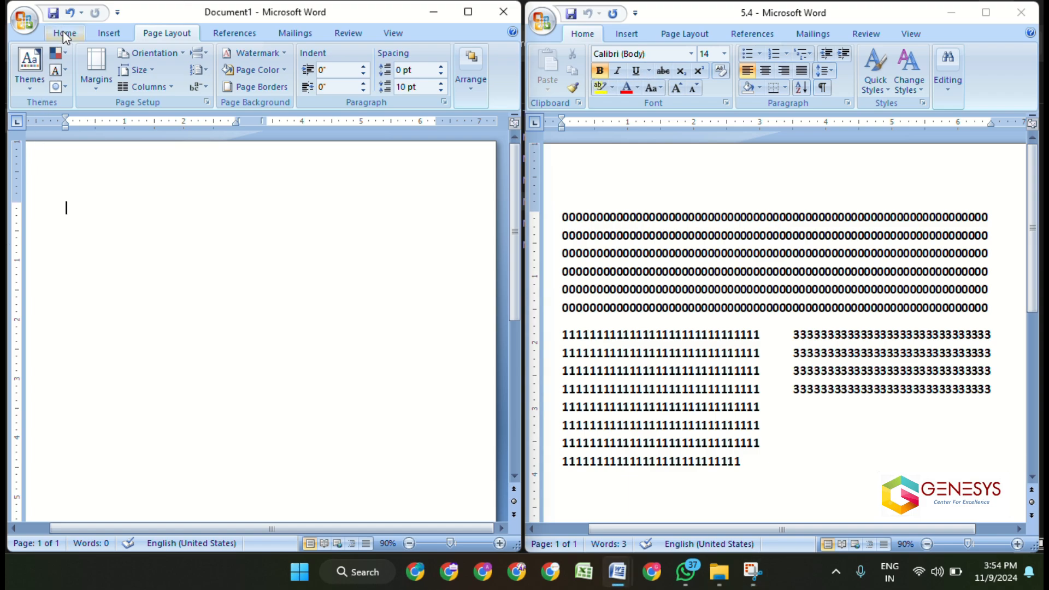
{"action": "left_click", "coordinate": [63, 31]}
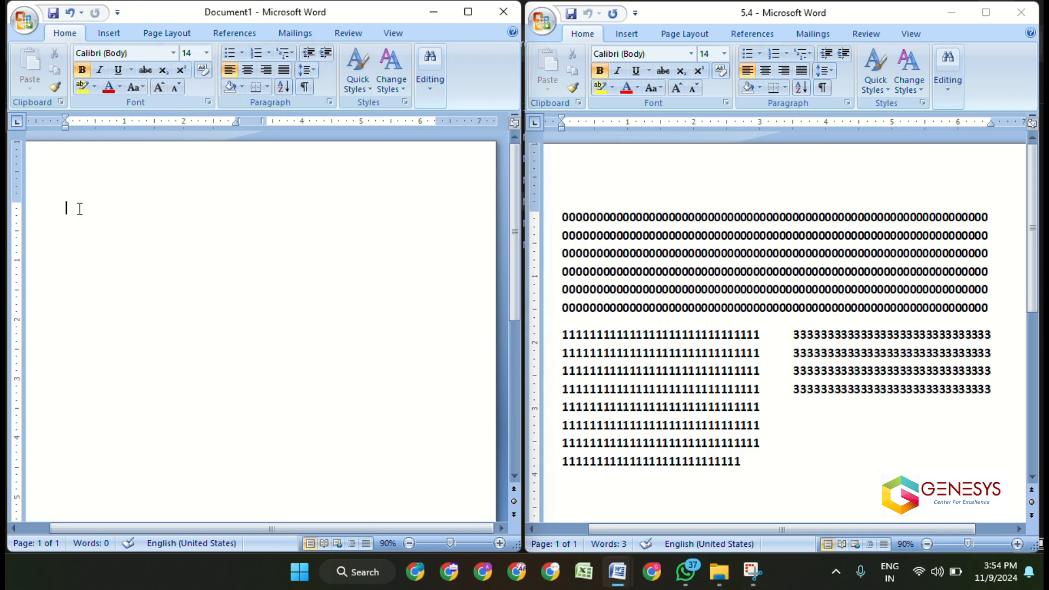
{"action": "left_click", "coordinate": [169, 34]}
{"action": "left_click", "coordinate": [161, 86]}
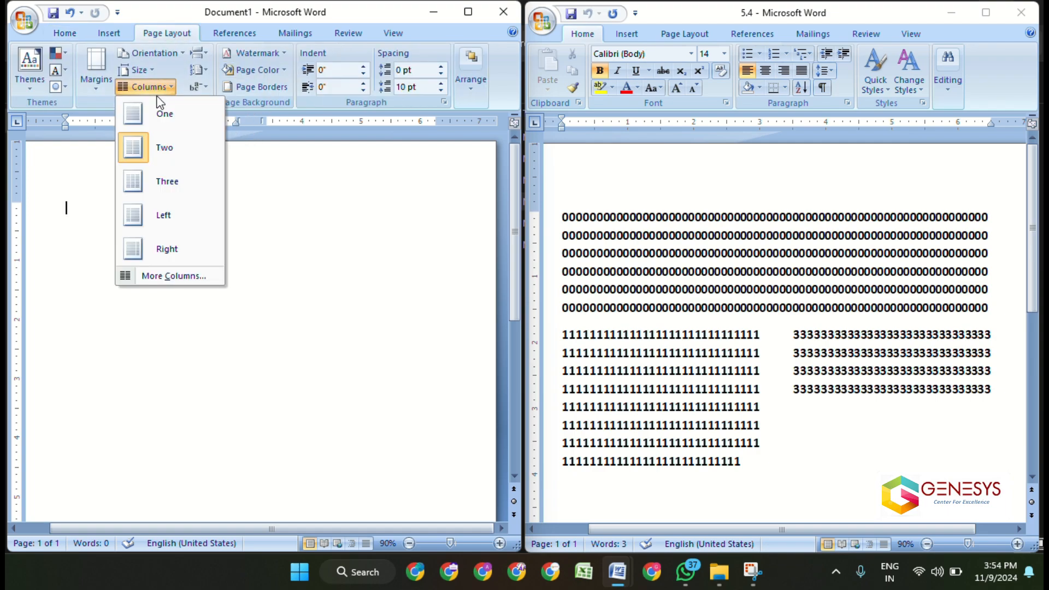
{"action": "left_click", "coordinate": [157, 120]}
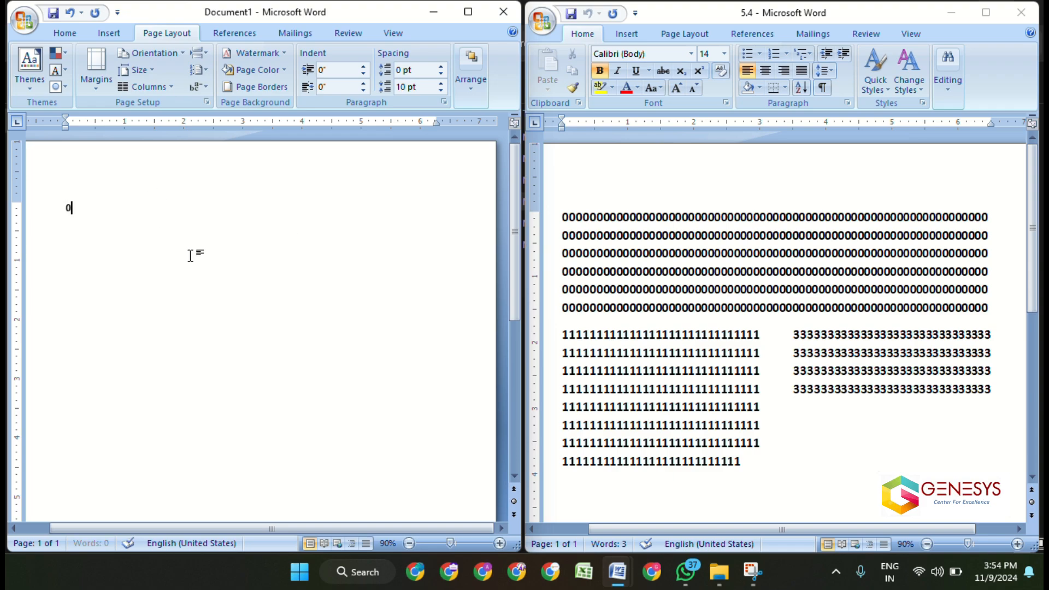
Fill six full lines of the document with zeros, removing the extra zeros that spill onto a seventh line
{"action": "type", "text": "0000000000000000000000000000000000000000000000000000000000000000000000000000000000000000000"}
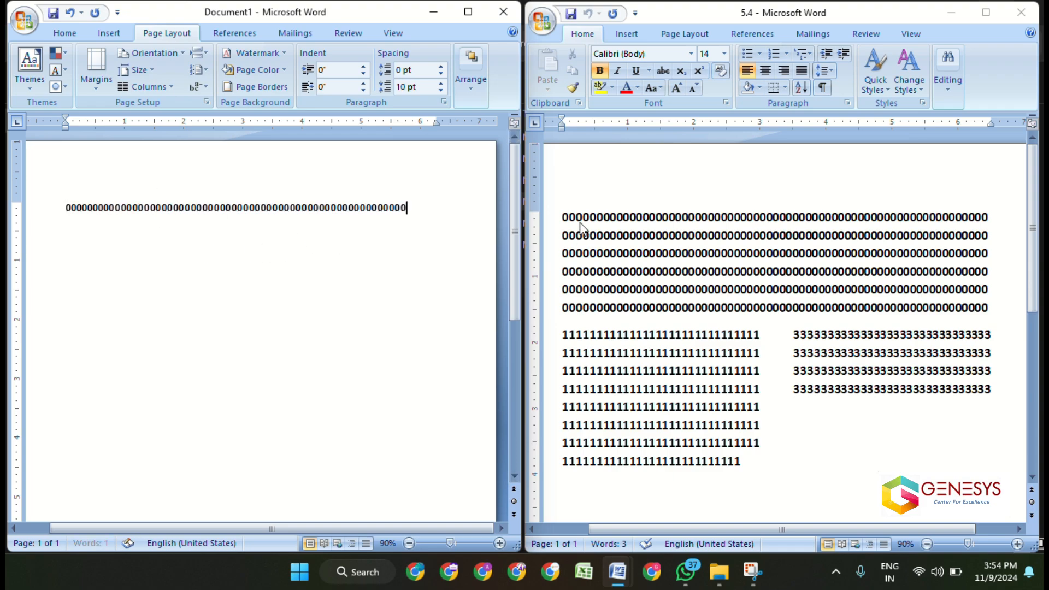
{"action": "type", "text": "0000000000000000000000000000000000000000000000000000000000"}
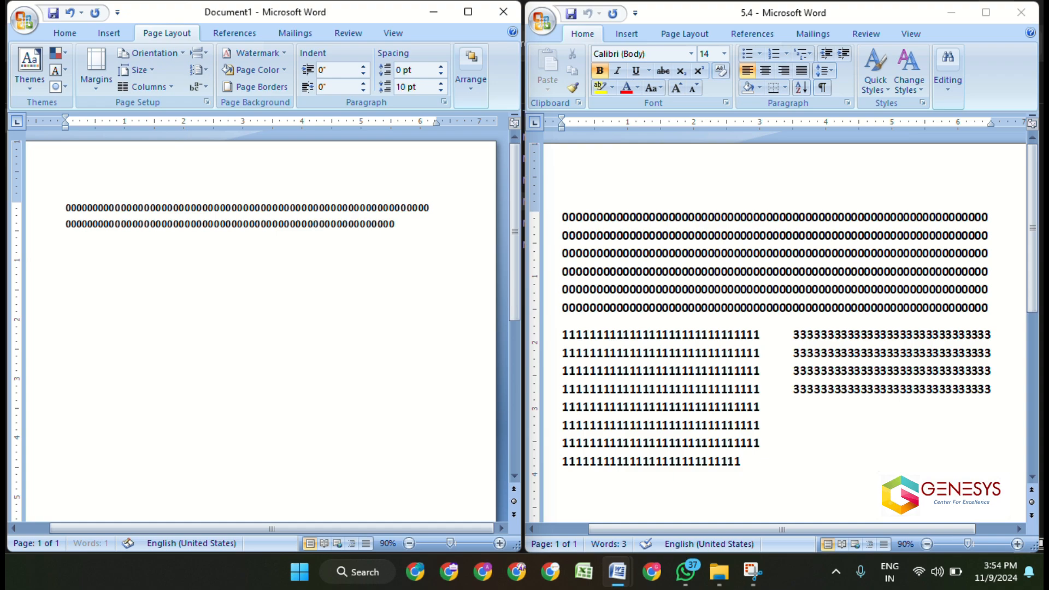
{"action": "type", "text": "00000000000000000000000000000000000000000000000000000000000000"}
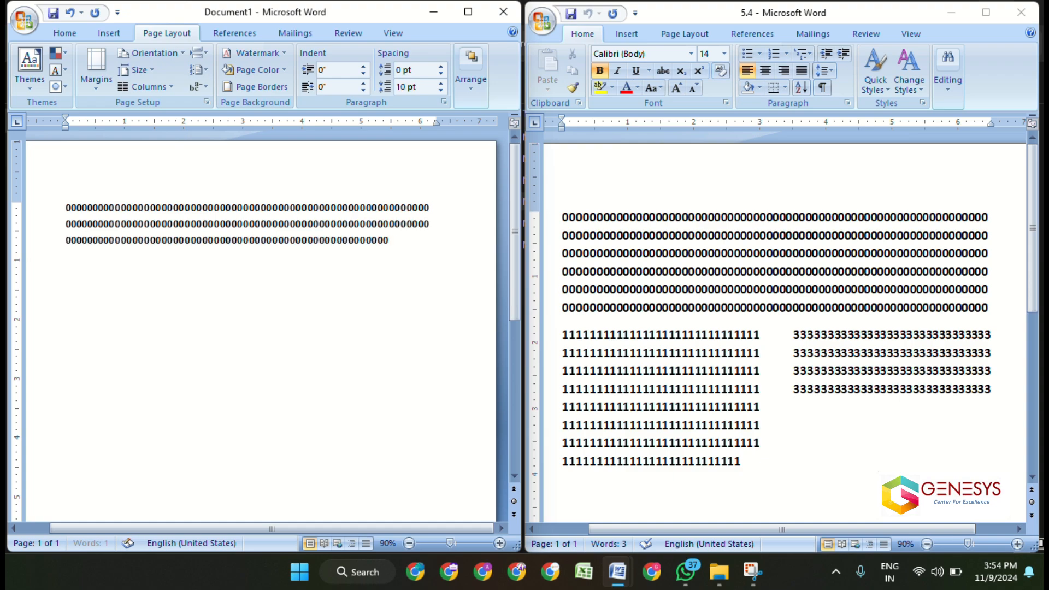
{"action": "type", "text": "000000000000000000000000000000000000000000000000000000000000"}
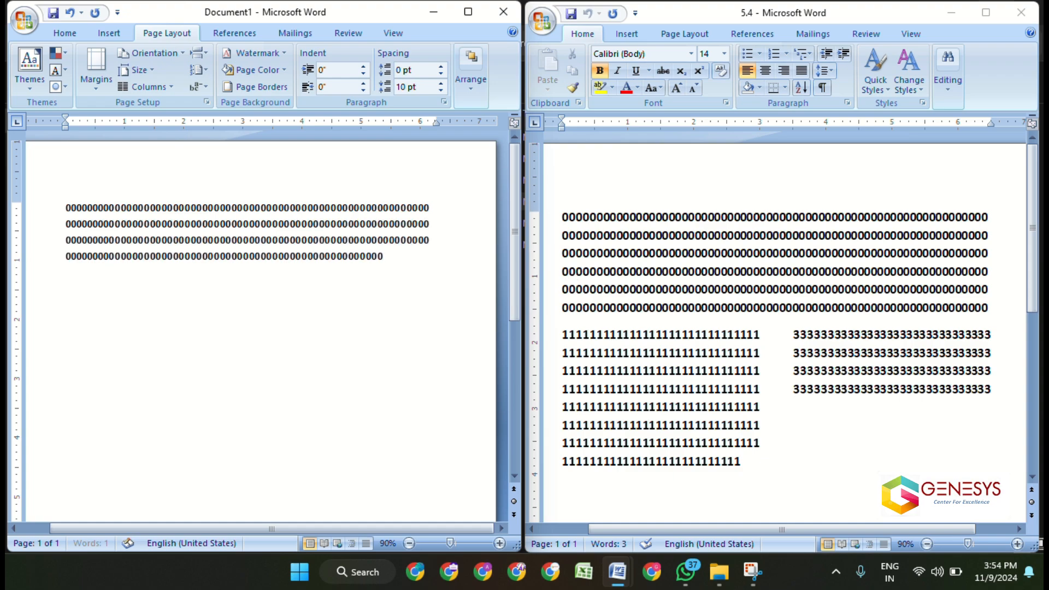
{"action": "type", "text": "000000000000000000000000000000000000000000000000000000000000"}
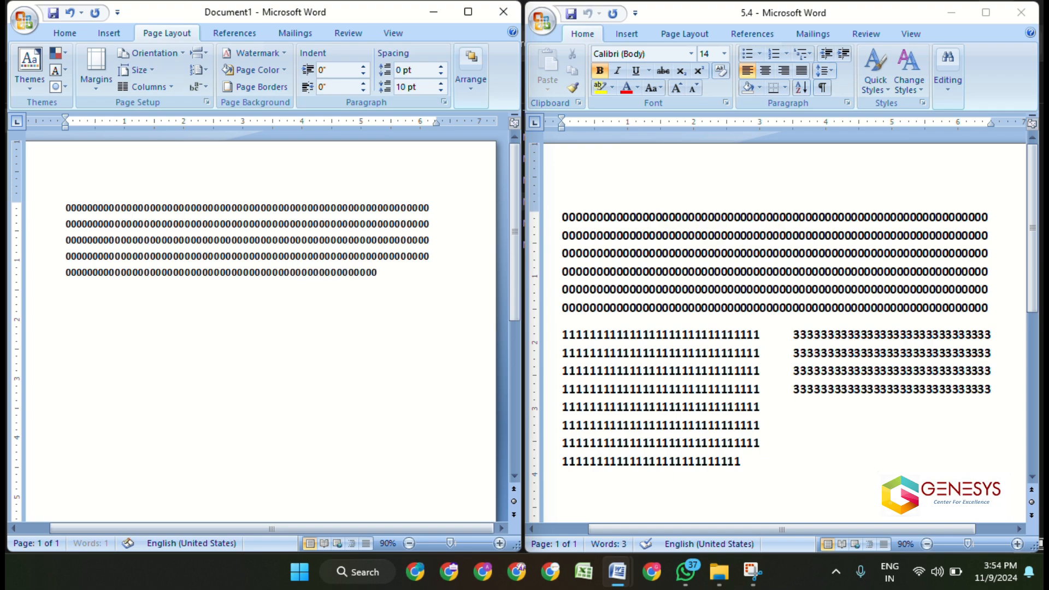
{"action": "type", "text": "000000000000000000000000000000000000"}
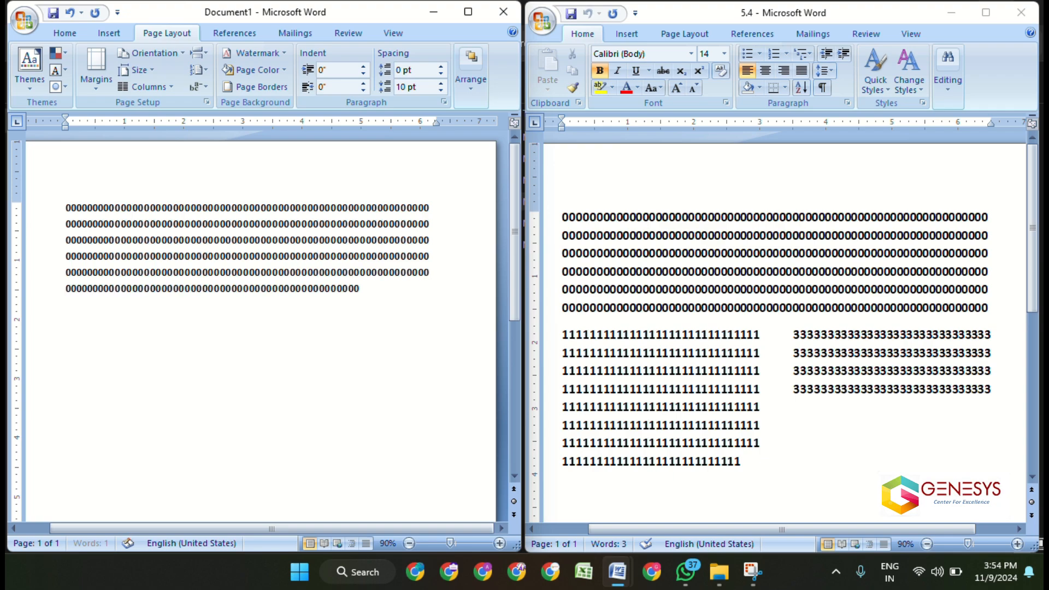
{"action": "type", "text": "000000000000"}
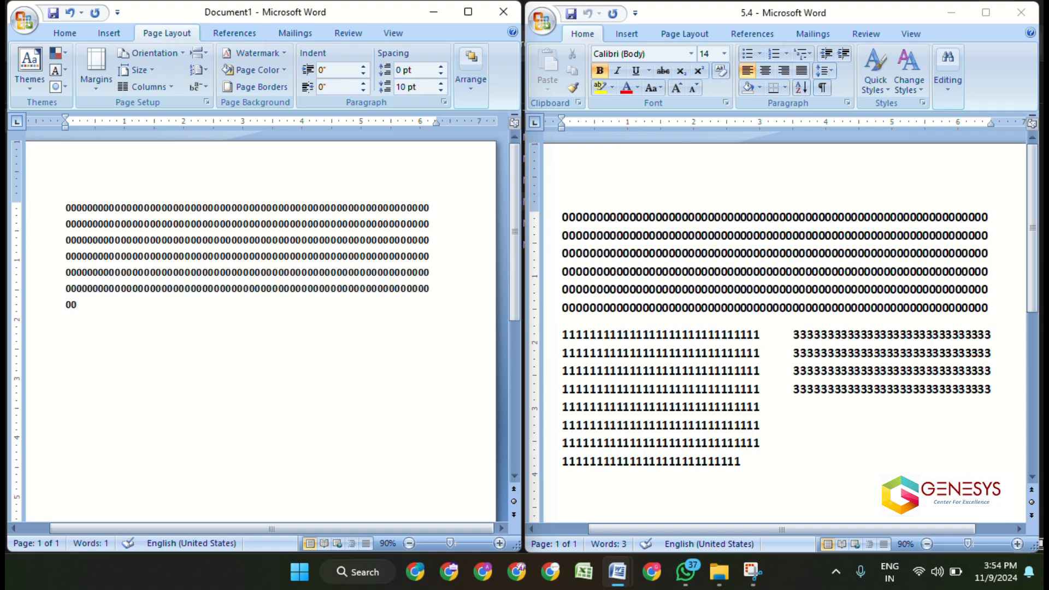
{"action": "key", "text": "BackSpace"}
{"action": "key", "text": "BackSpace"}
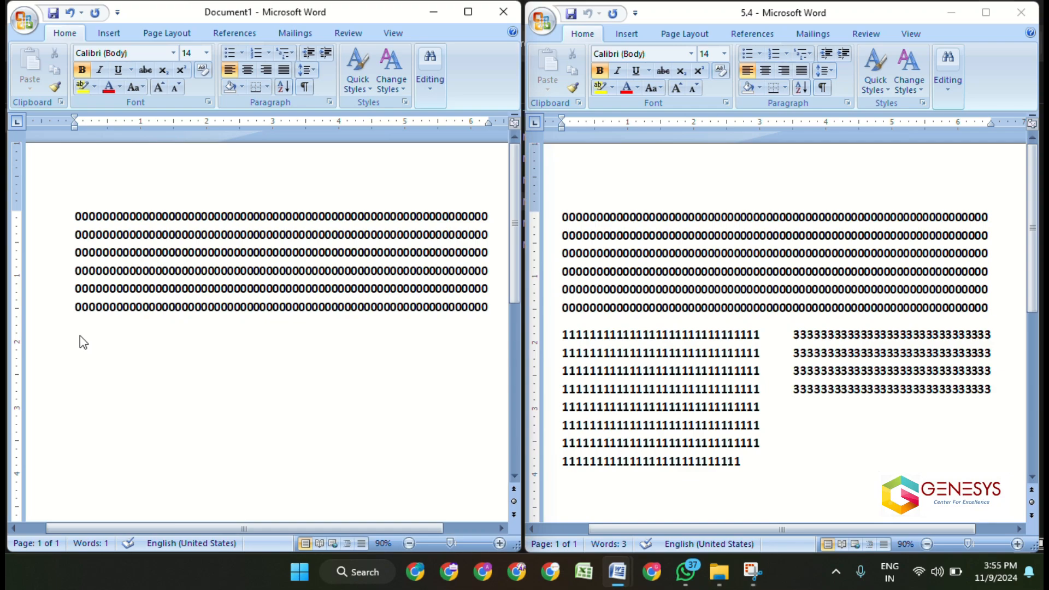
Enter about three lines of 1s in the new paragraph below the zeros
{"action": "left_click", "coordinate": [80, 335]}
{"action": "type", "text": "1111111111111111111111111111111111111"}
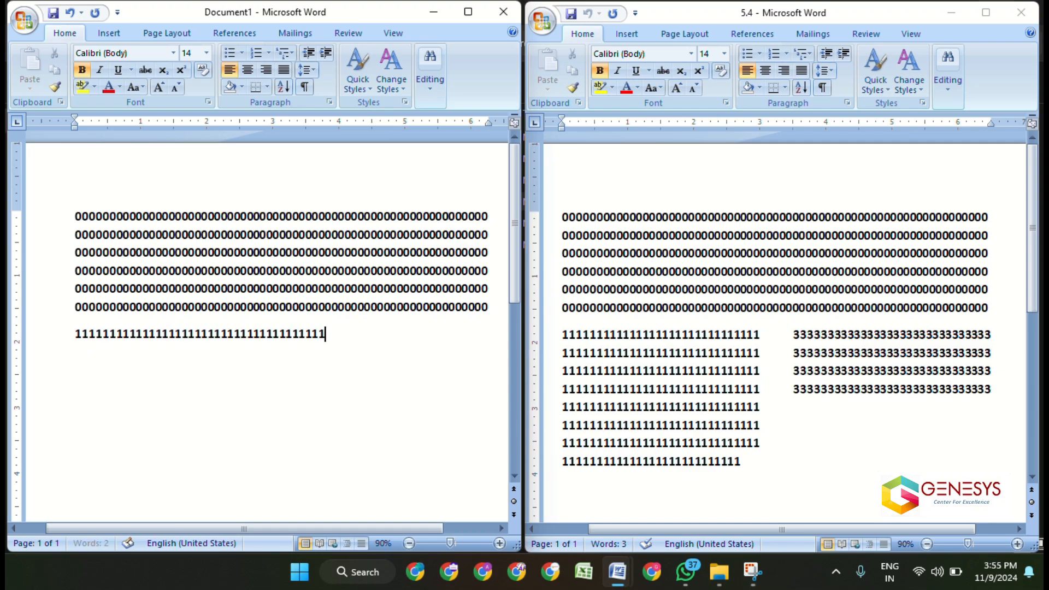
{"action": "type", "text": "1111111111111111111111111111111111111111111111111111111111111111111111111111111111111111111111111"}
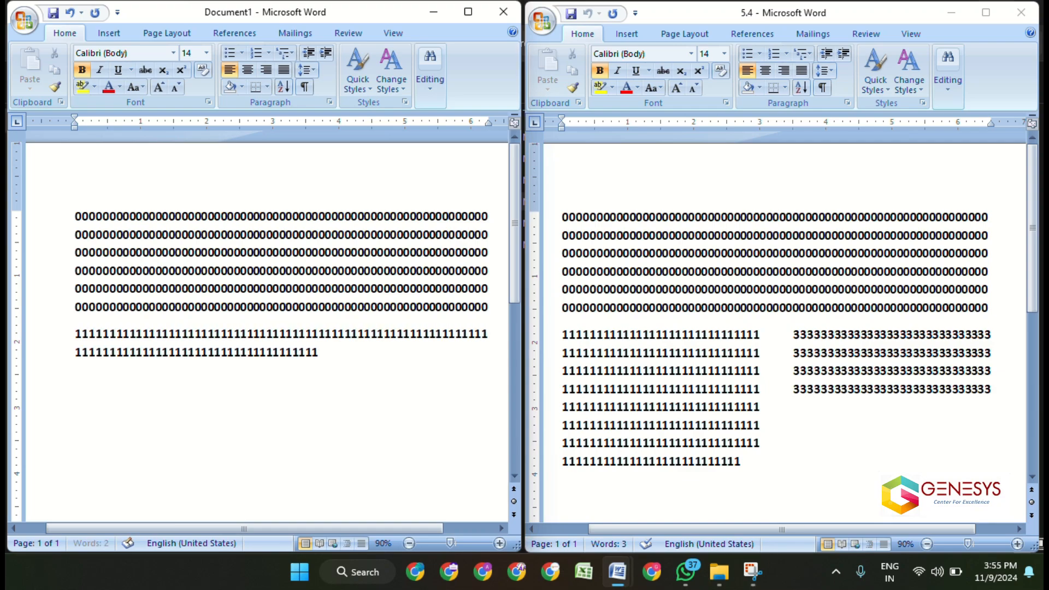
{"action": "type", "text": "111111111111111111111111"}
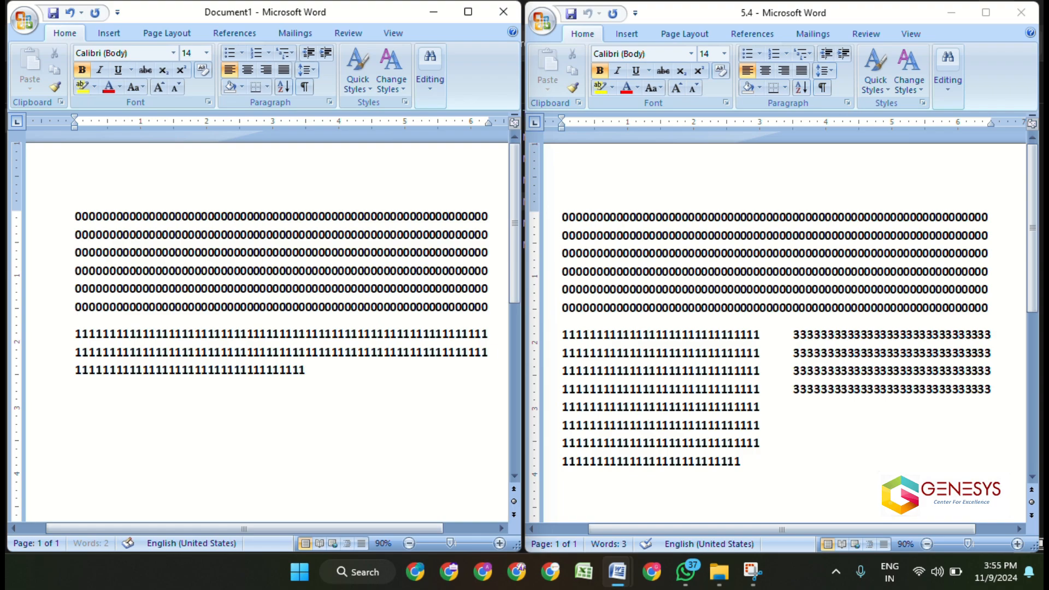
{"action": "type", "text": "111111111111111111111111111111111111111111111111111111"}
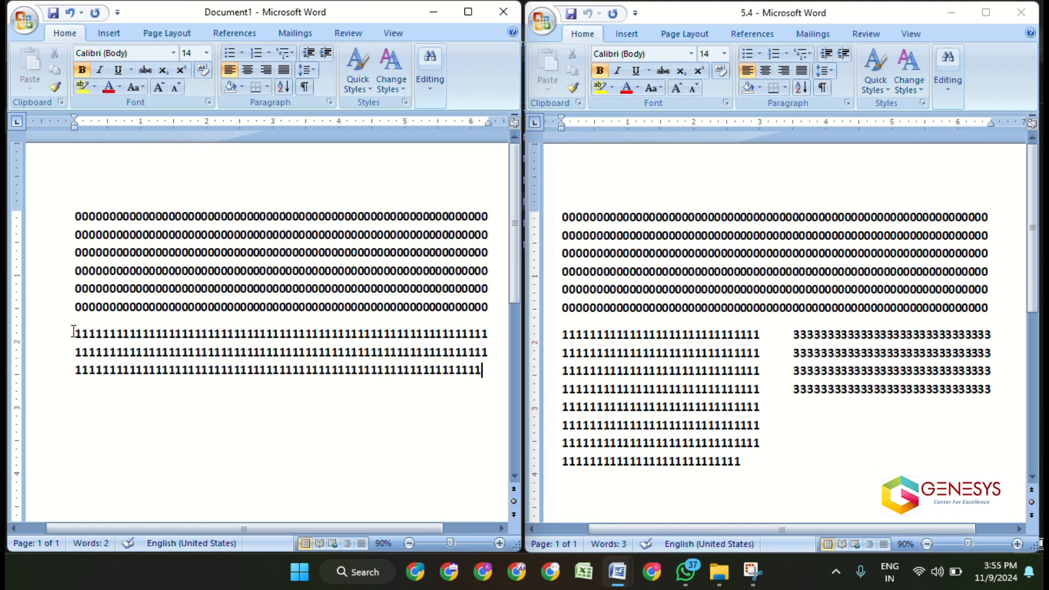
Set only the paragraph of 1s to a two-column layout and extend its last row with more 1s
{"action": "left_click_drag", "start_coordinate": [74, 333], "coordinate": [486, 385]}
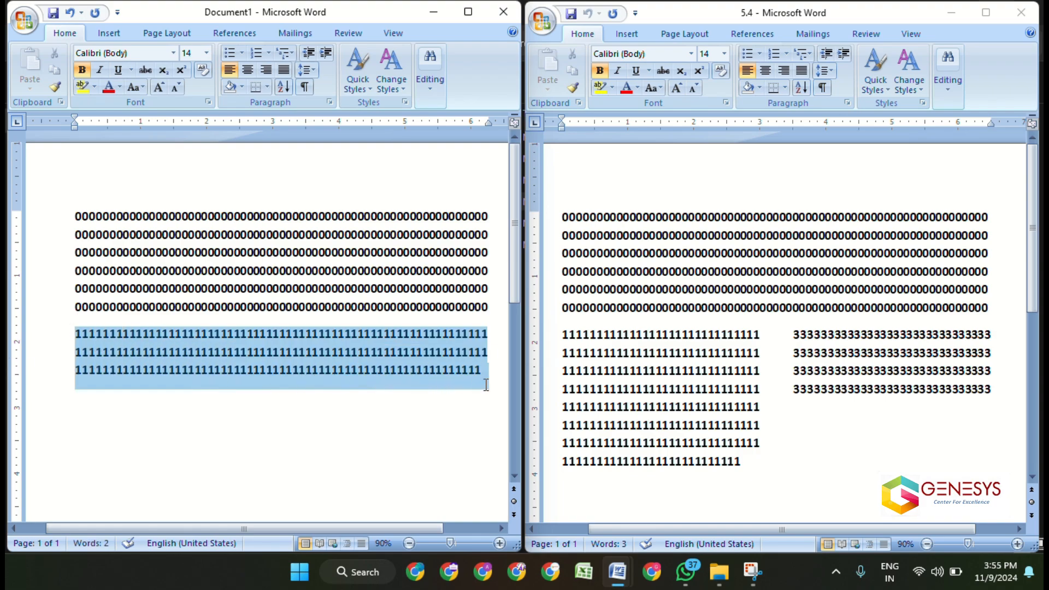
{"action": "left_click", "coordinate": [164, 34]}
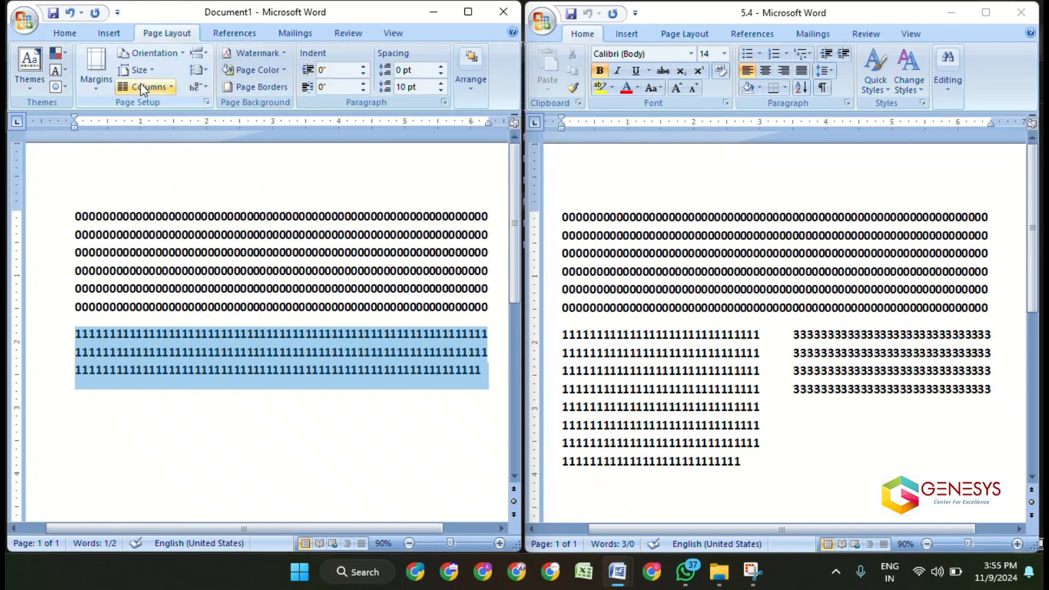
{"action": "left_click", "coordinate": [172, 87]}
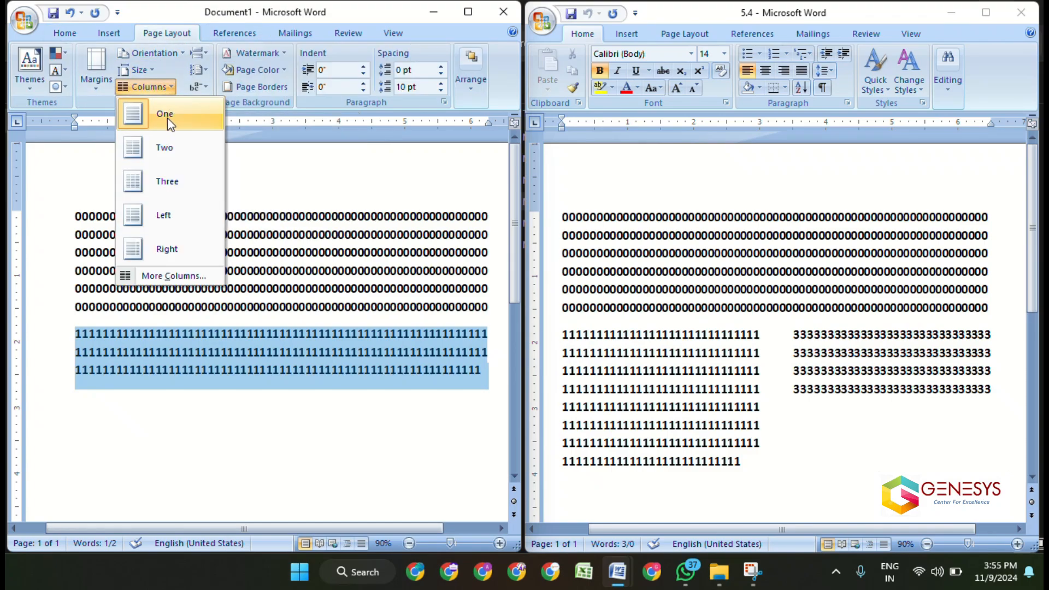
{"action": "left_click", "coordinate": [165, 147]}
{"action": "left_click", "coordinate": [184, 443]}
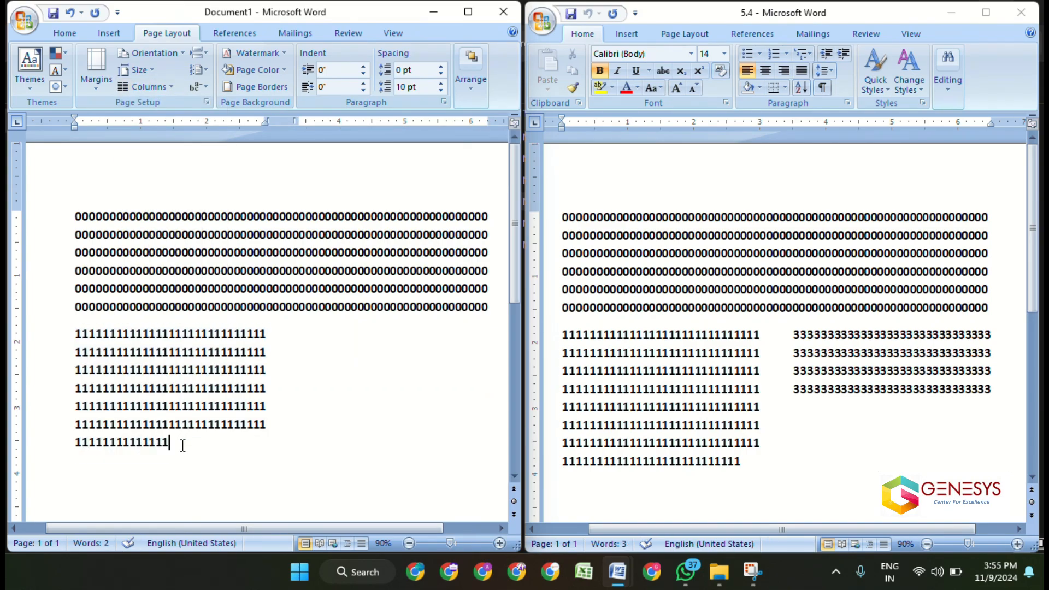
{"action": "type", "text": "11111111111111111"}
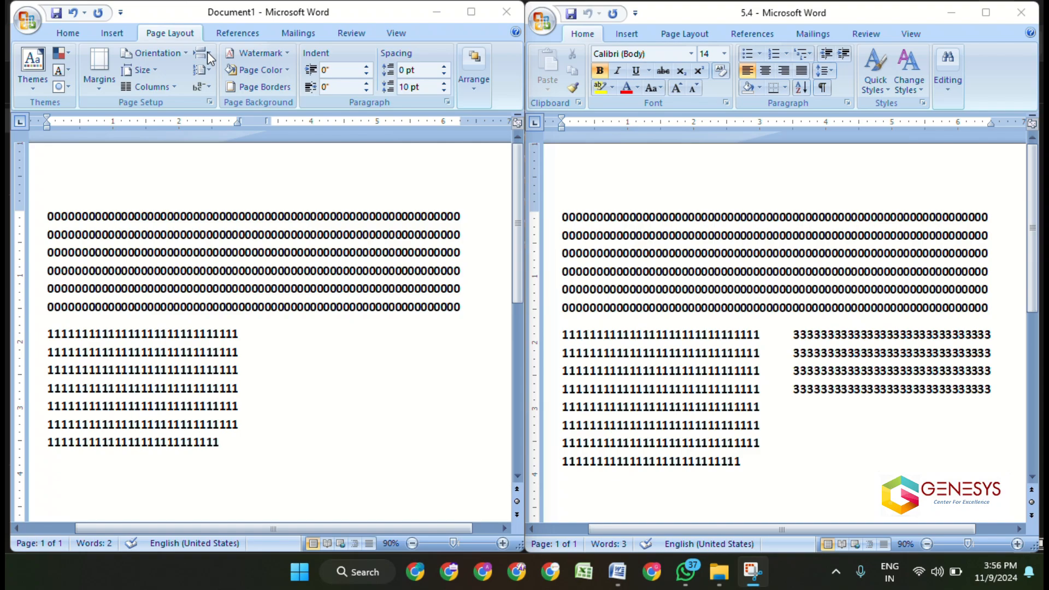
Insert a column break after the 1s and fill the second column with rows of 3s, as in reference document 5.4
{"action": "left_click", "coordinate": [208, 51]}
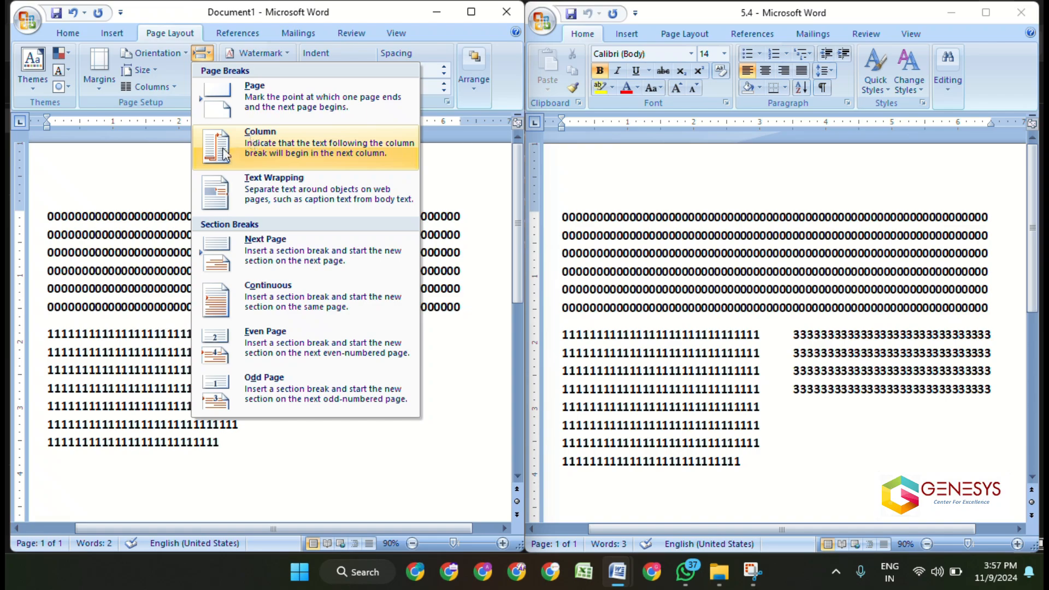
{"action": "left_click", "coordinate": [251, 136]}
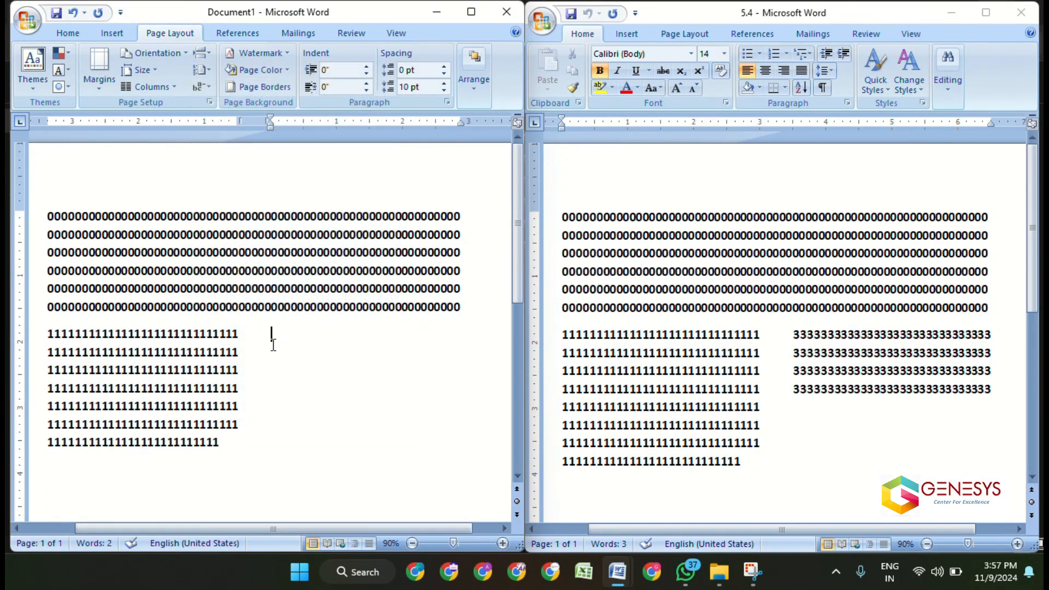
{"action": "type", "text": "333333333333333333333333333333333333"}
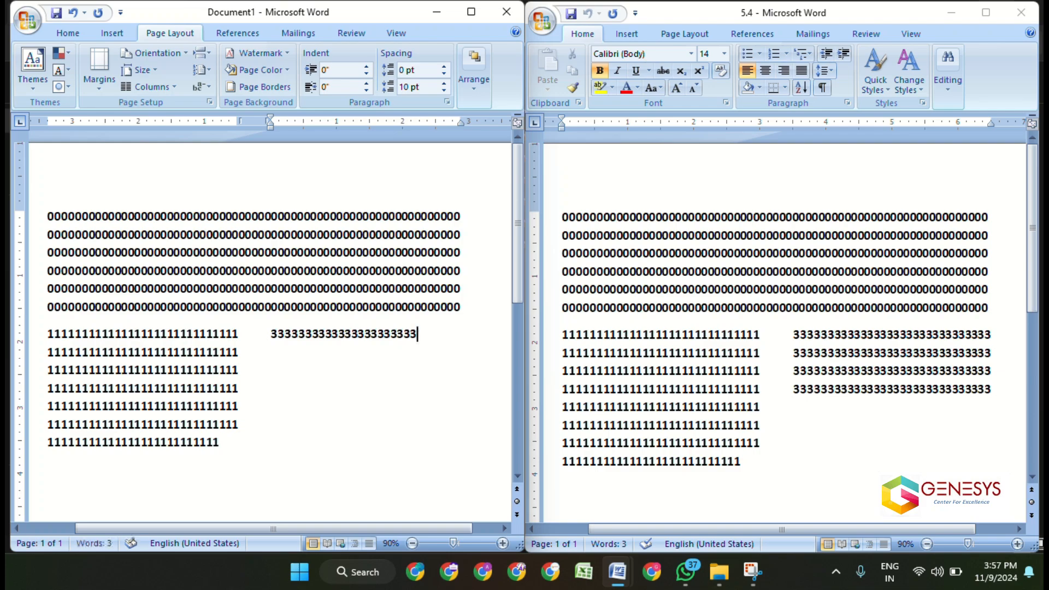
{"action": "type", "text": "33333333333"}
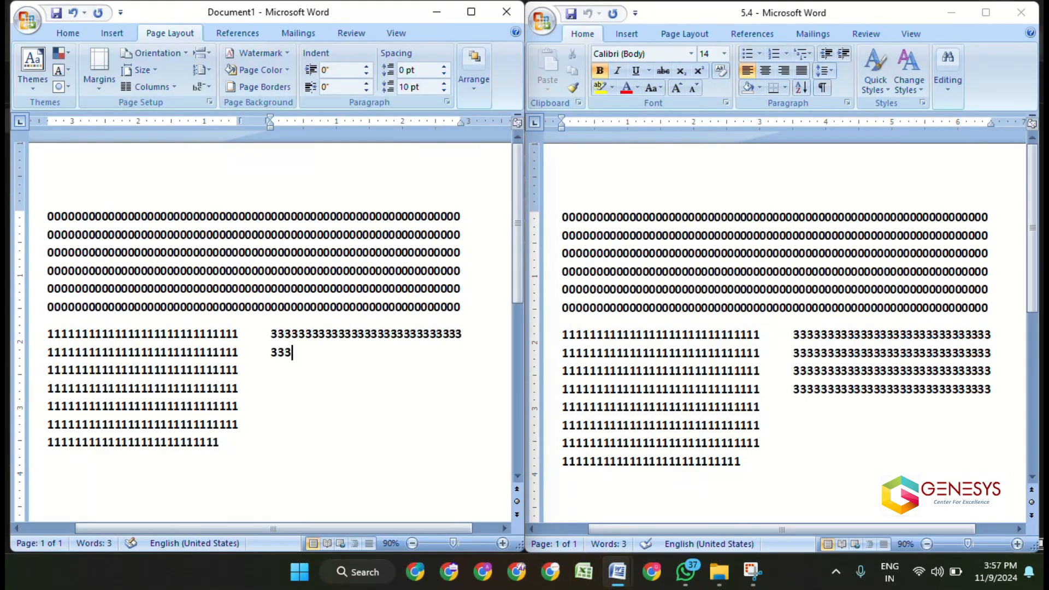
{"action": "type", "text": "3333333333333333333333333333"}
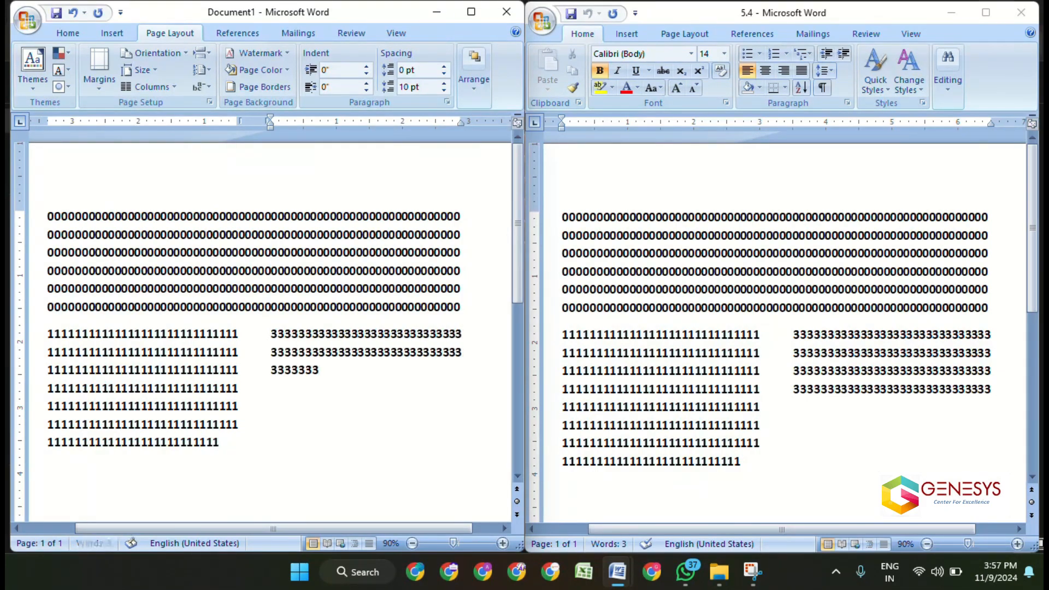
{"action": "type", "text": "33333333333333333333333333333333333333333"}
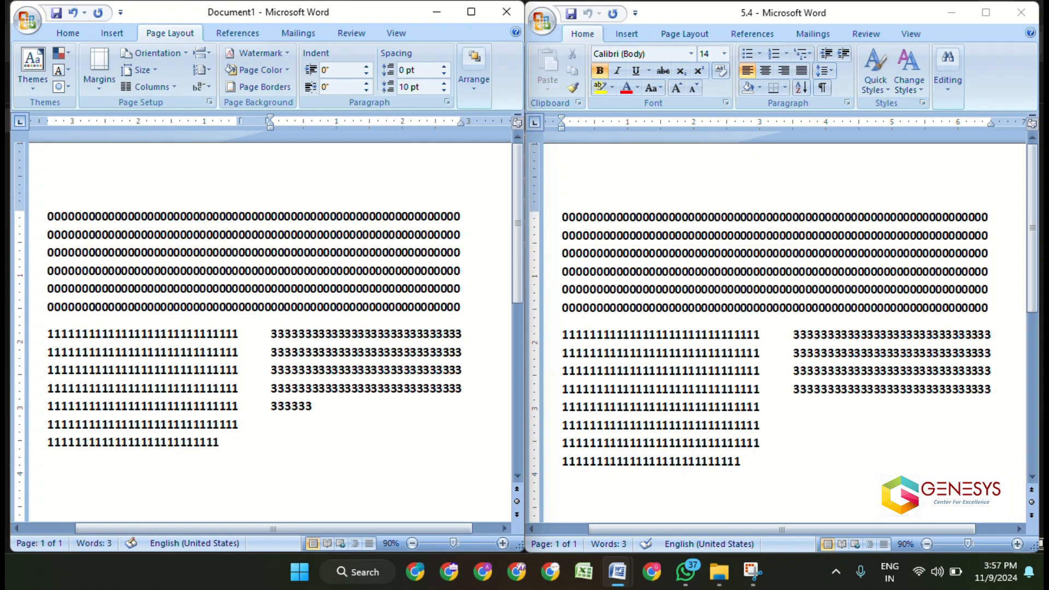
{"action": "type", "text": "333"}
Delete the surplus 3s on the fifth row of the second column, keeping the four full rows
{"action": "key", "text": "BackSpace"}
{"action": "key", "text": "BackSpace"}
{"action": "key", "text": "BackSpace"}
{"action": "key", "text": "BackSpace"}
{"action": "key", "text": "BackSpace"}
{"action": "key", "text": "BackSpace"}
{"action": "key", "text": "BackSpace"}
{"action": "key", "text": "BackSpace"}
{"action": "key", "text": "BackSpace"}
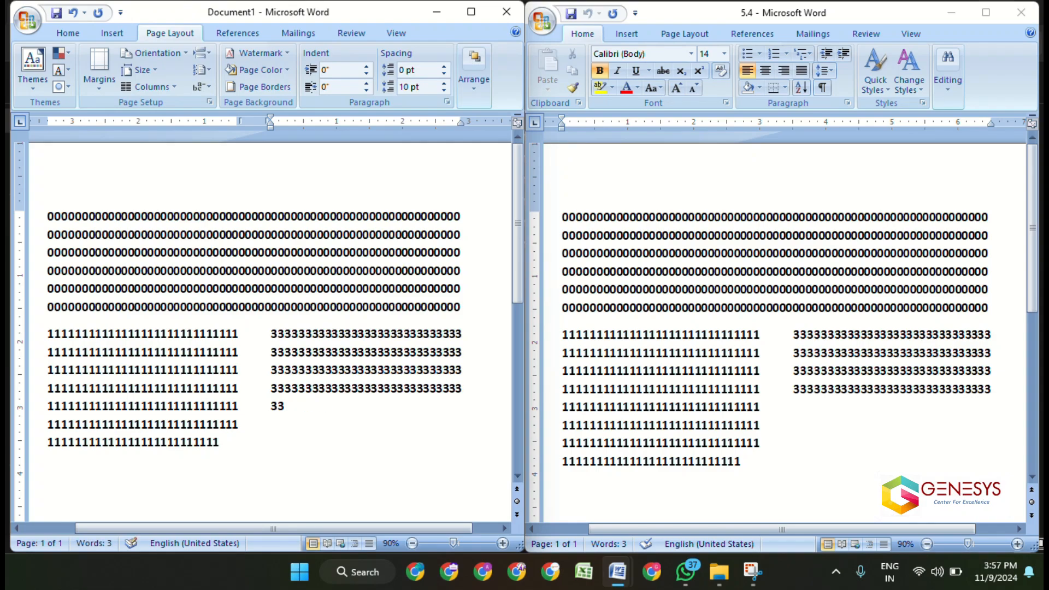